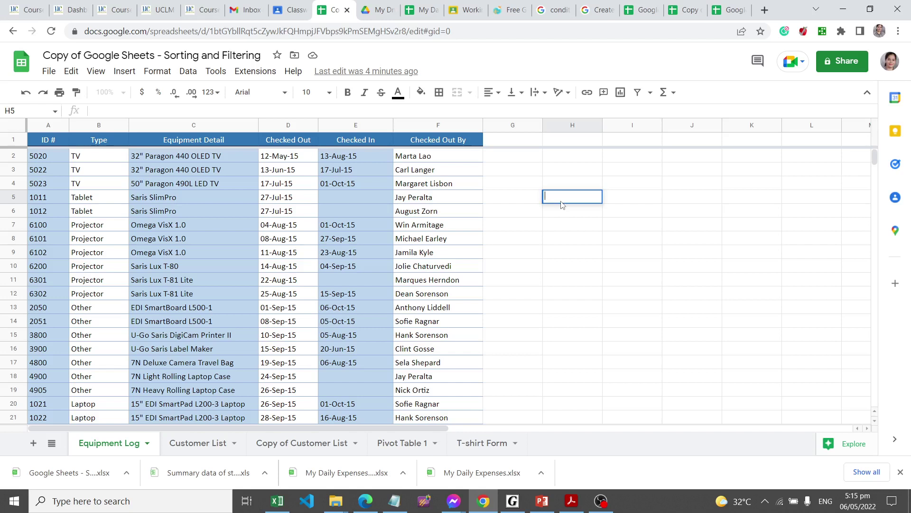
Step: Make a copy of the spreadsheet in My Drive and name it Pivot Table
double_click(561, 205)
left_click(48, 72)
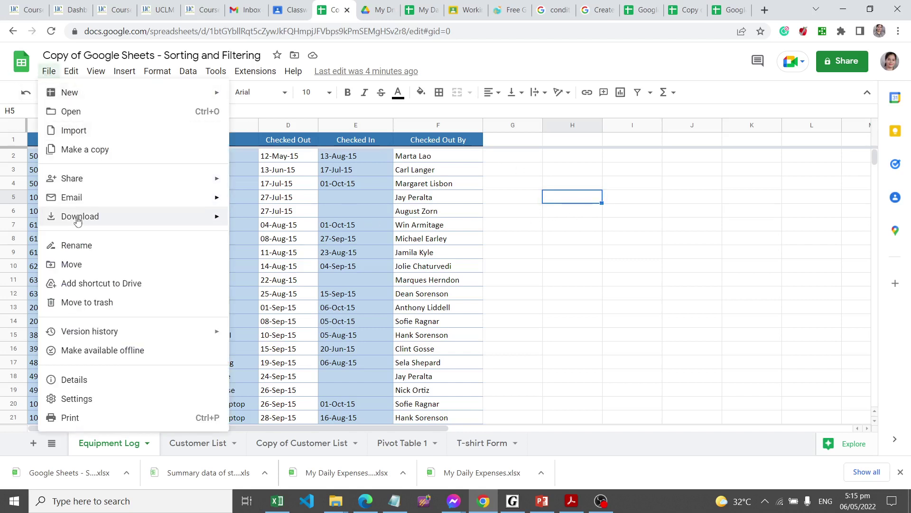
left_click(83, 151)
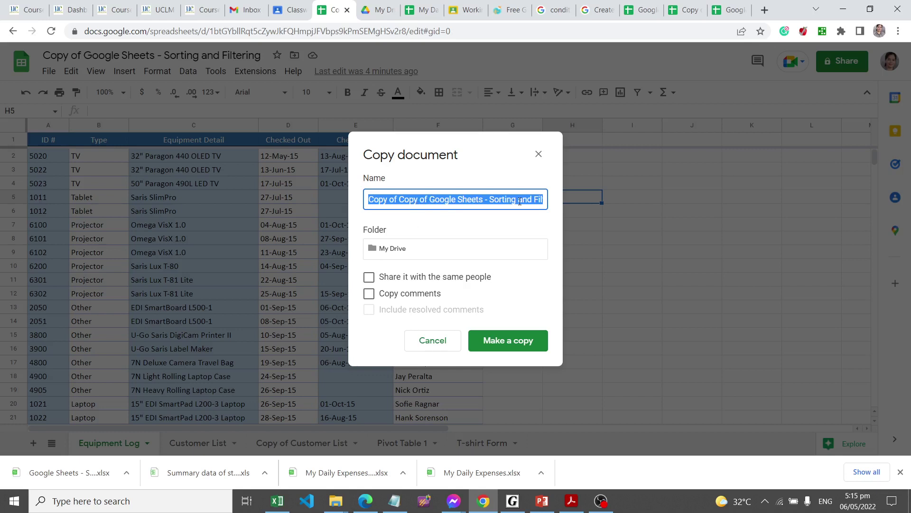
type("Pivot Ta")
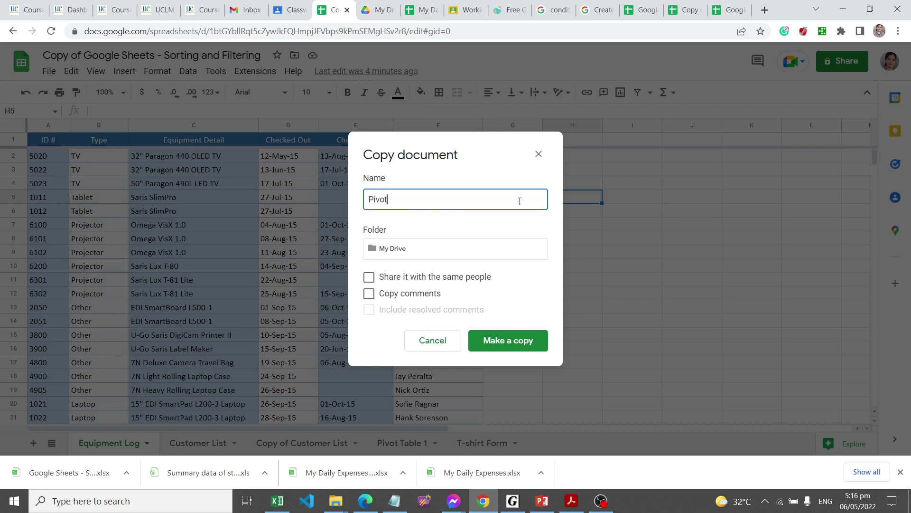
type("ble")
left_click(509, 342)
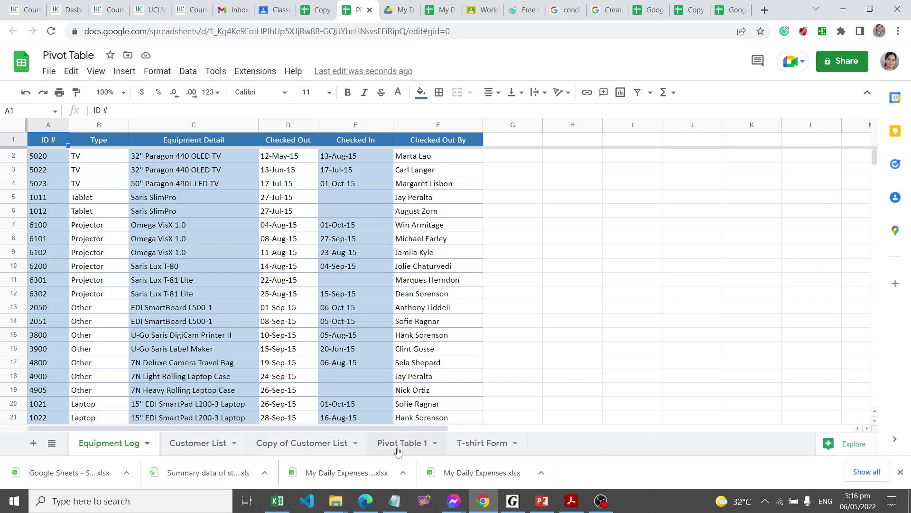
Step: Delete the Pivot Table 1 sheet from the copied spreadsheet
left_click(430, 444)
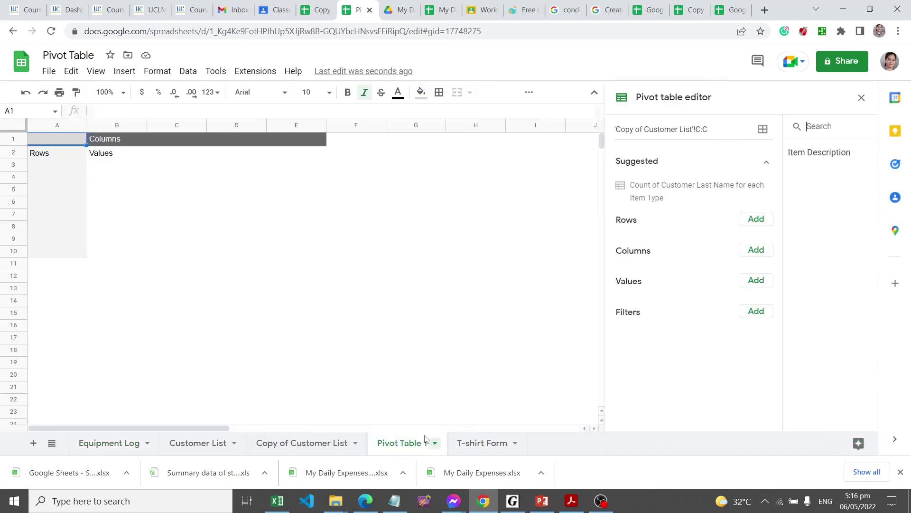
left_click(430, 443)
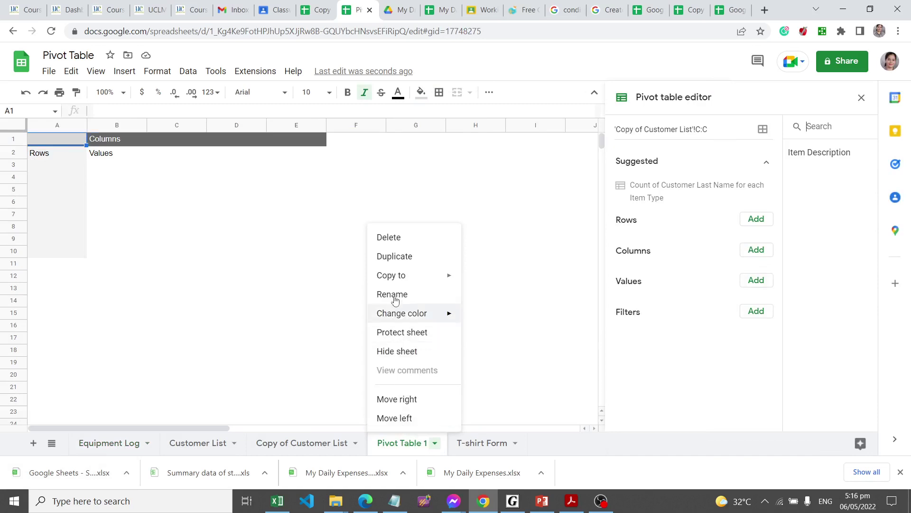
left_click(397, 239)
left_click(582, 278)
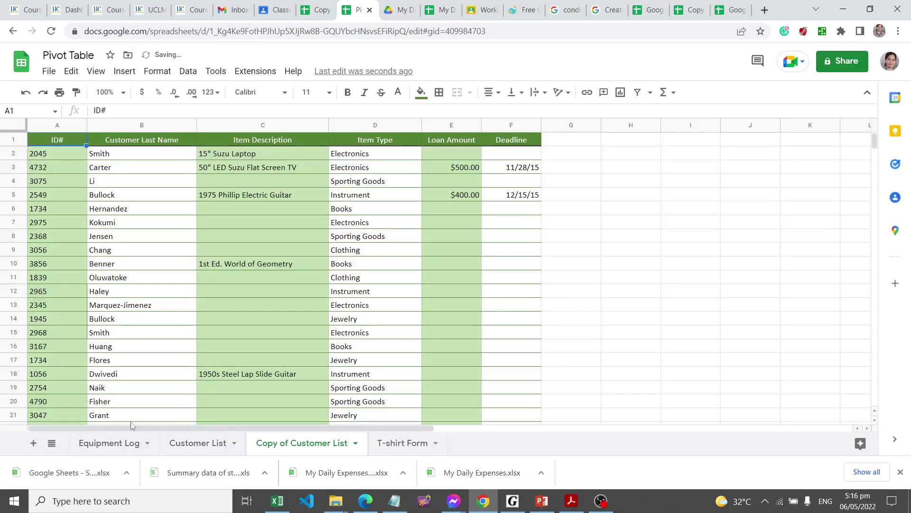
Step: Create a pivot table on a new sheet from the Equipment Log range A1:F30
left_click(111, 444)
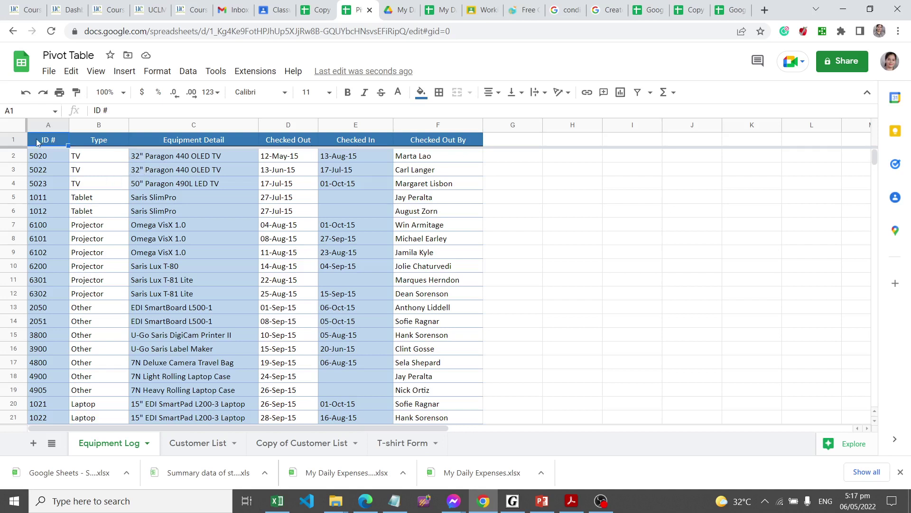
left_click_drag(38, 143, 450, 172)
scroll(366, 324, "up", 9)
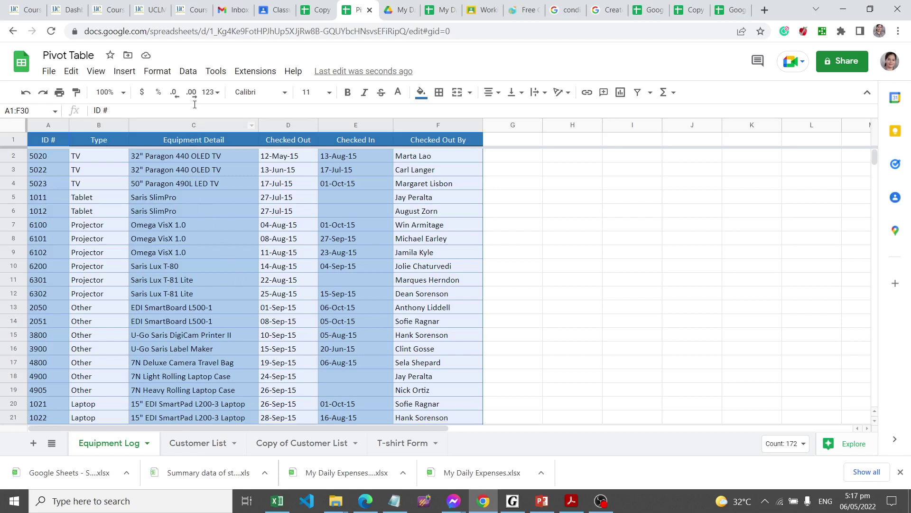
left_click(125, 73)
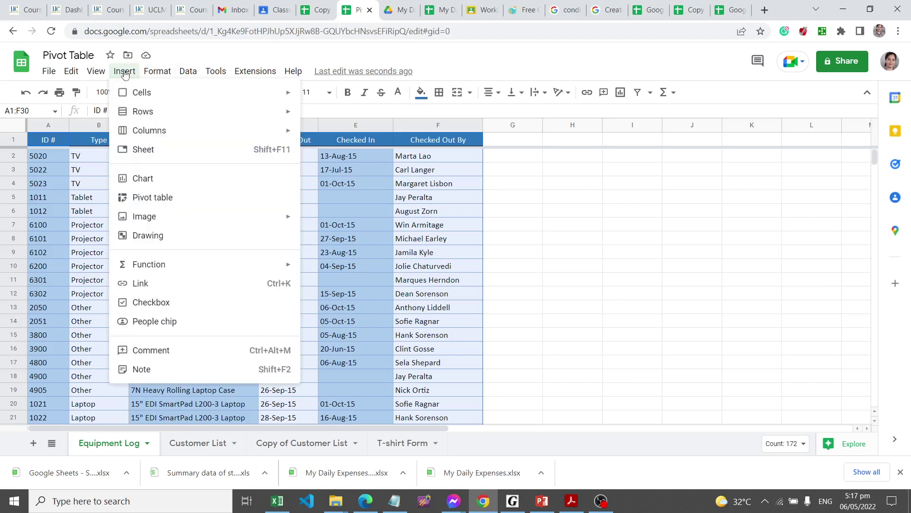
left_click(156, 198)
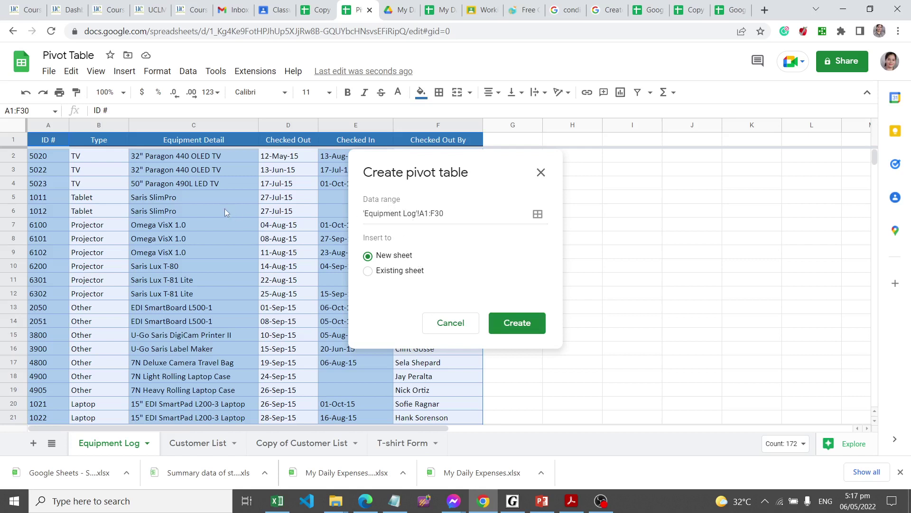
left_click(524, 324)
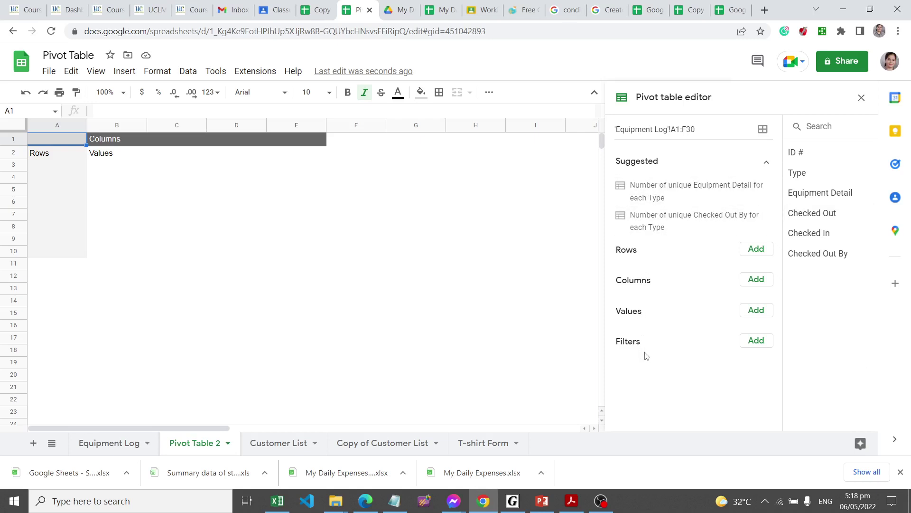
Step: Add ID # to the pivot table's rows and Type to its columns, both in ascending order
left_click(753, 254)
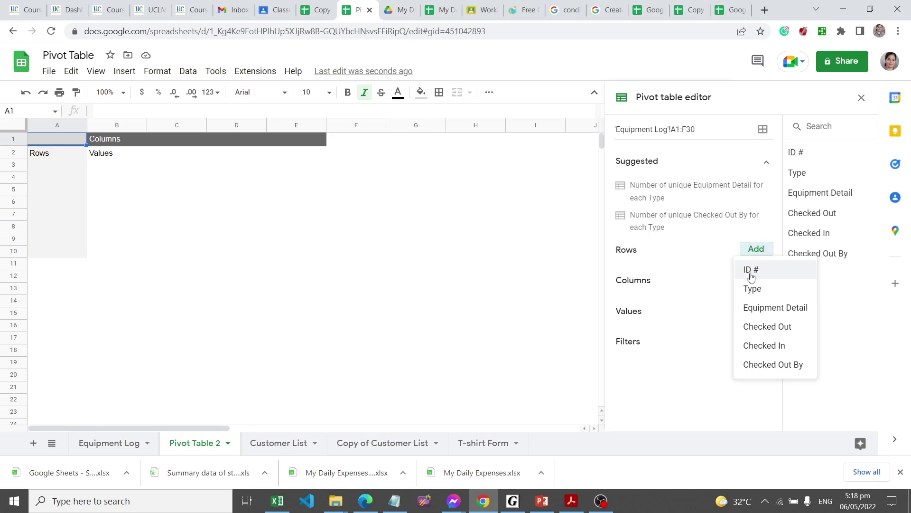
left_click(752, 271)
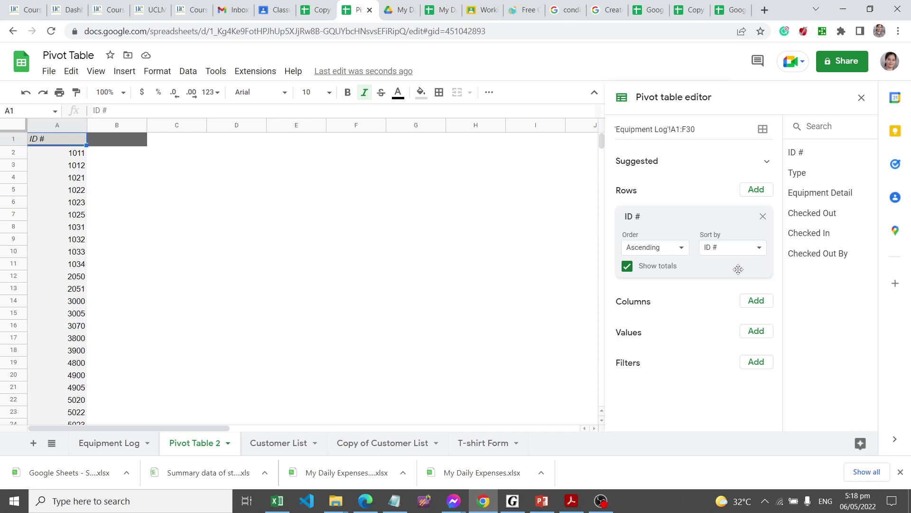
left_click(682, 249)
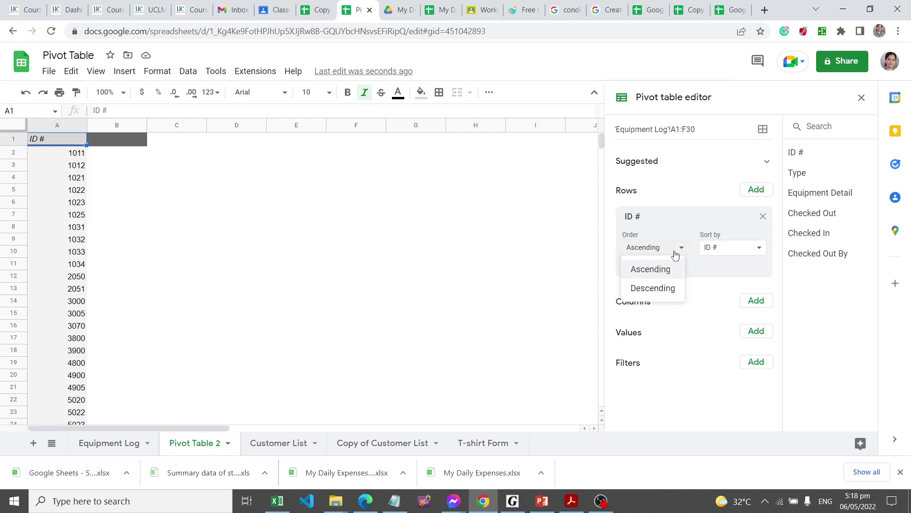
left_click(684, 224)
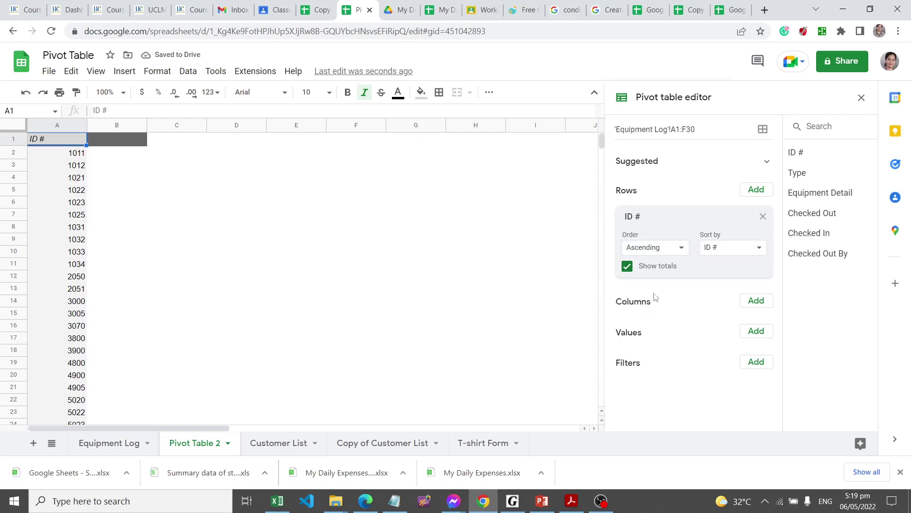
left_click(755, 302)
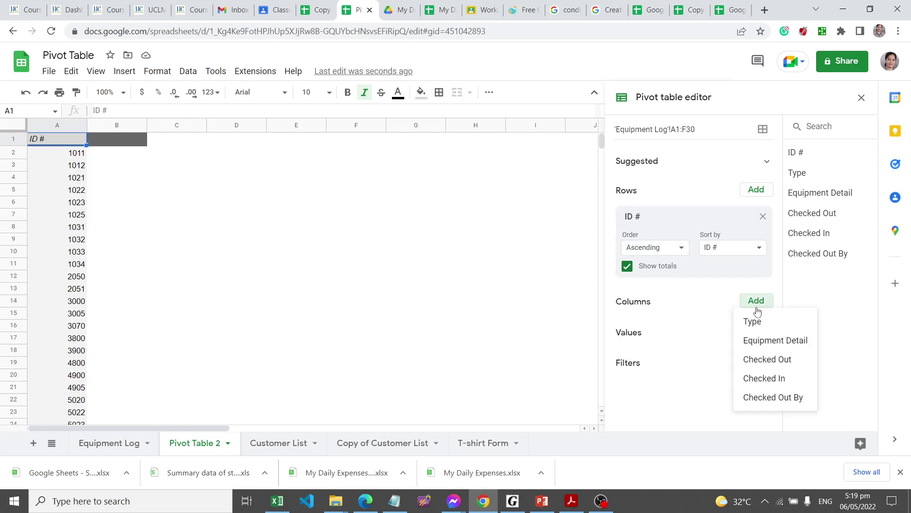
left_click(754, 321)
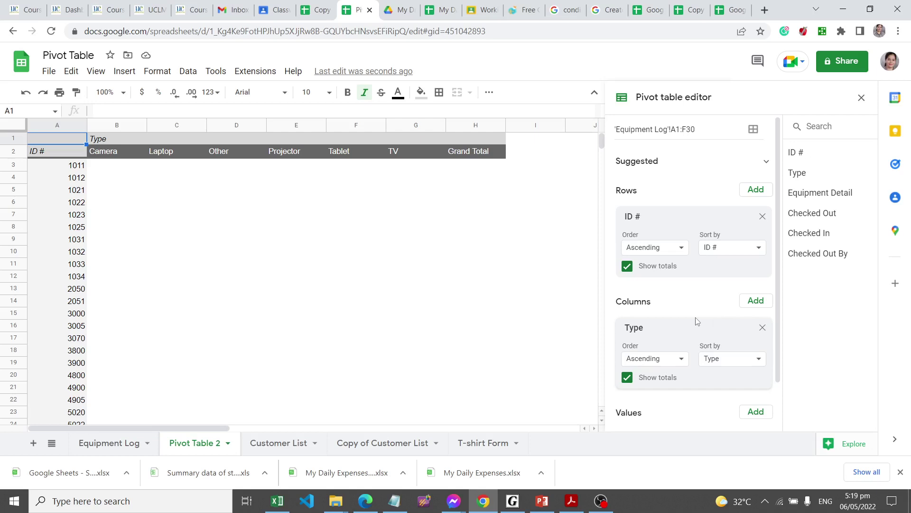
Step: Add Checked In to the pivot table's values, try summarizing it by SUM, and set the summary to COUNT
left_click(760, 412)
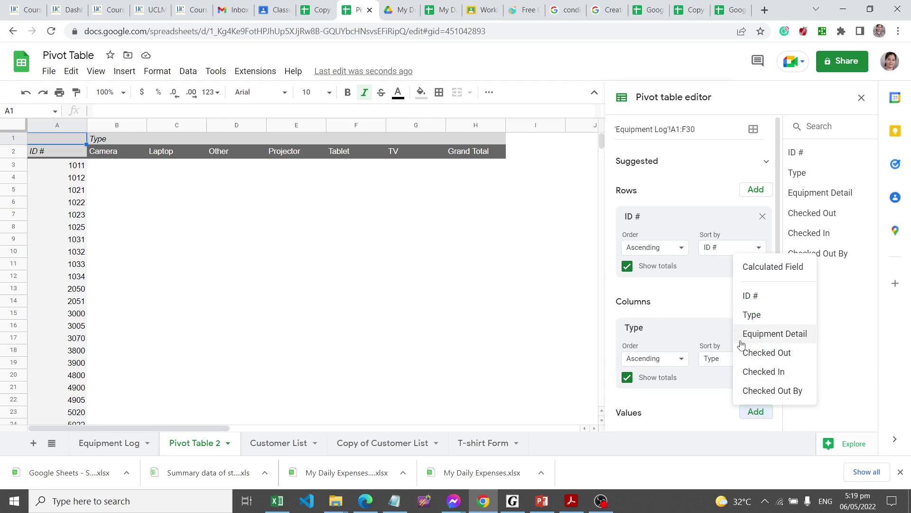
left_click(758, 374)
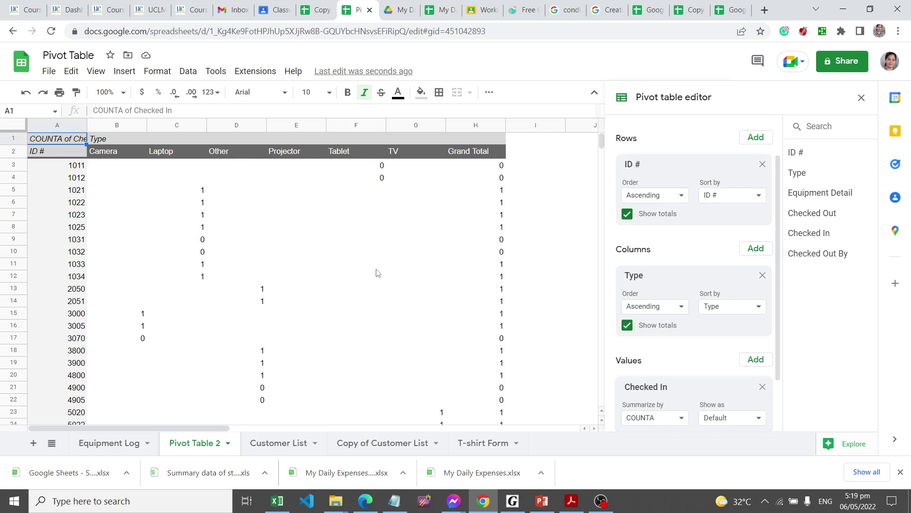
scroll(693, 299, "down", 2)
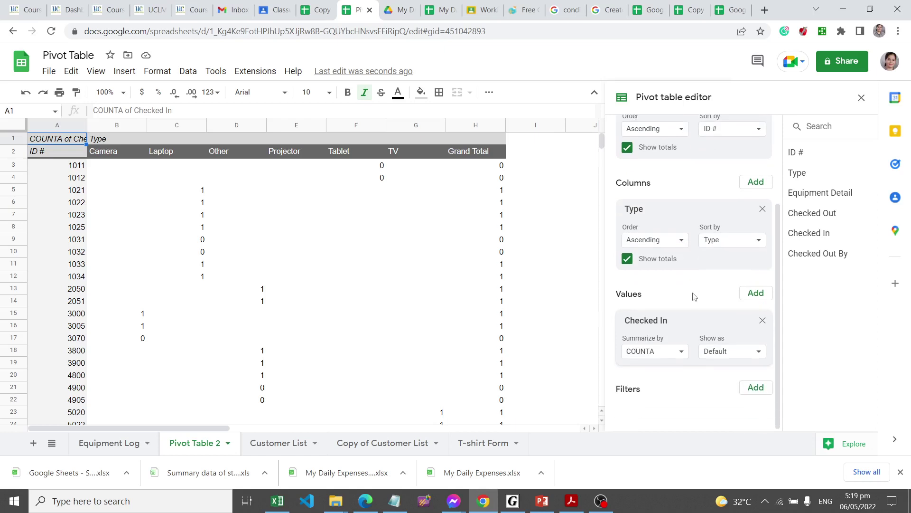
left_click(682, 356)
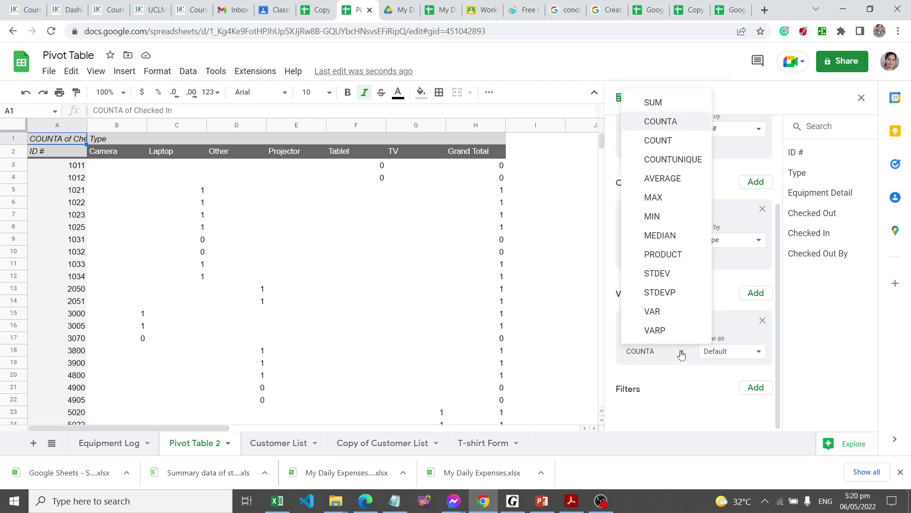
left_click(671, 103)
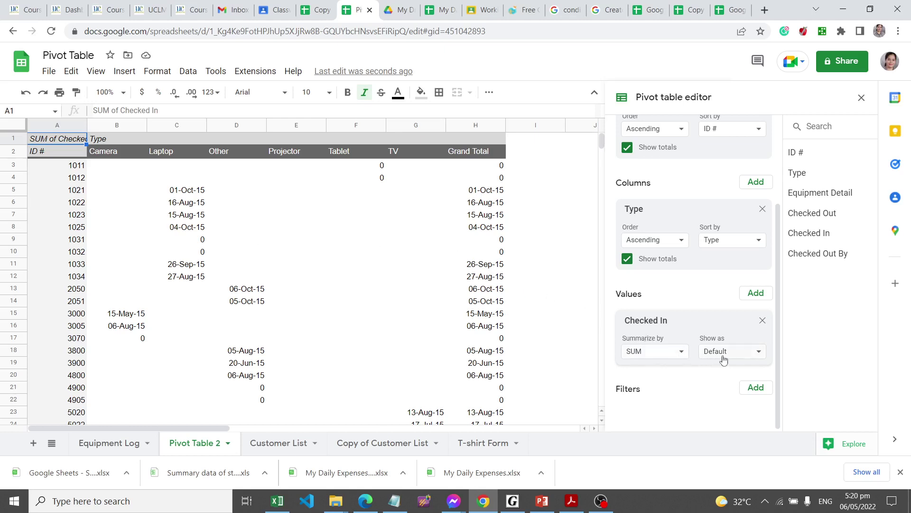
left_click(679, 352)
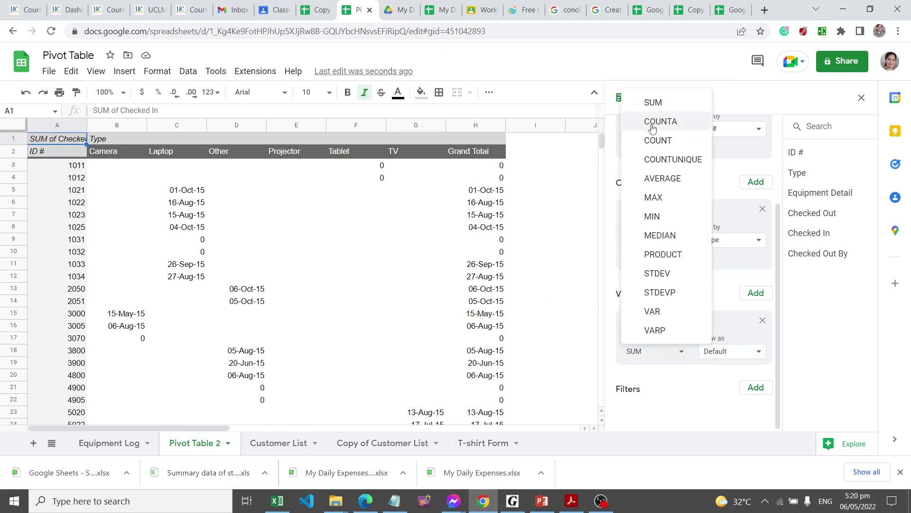
left_click(659, 141)
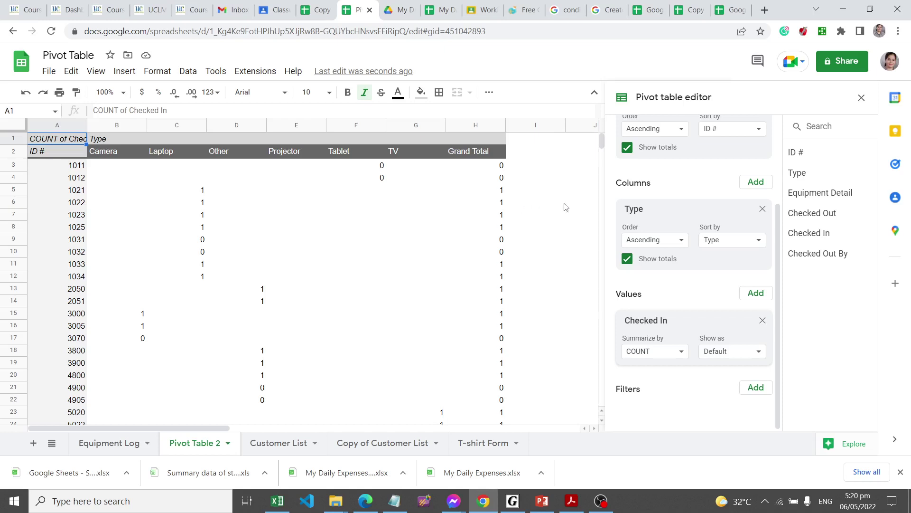
Step: Replace ID # with Equipment Detail as the pivot table's row field, keeping its ascending sort by Equipment Detail
scroll(705, 239, "up", 3)
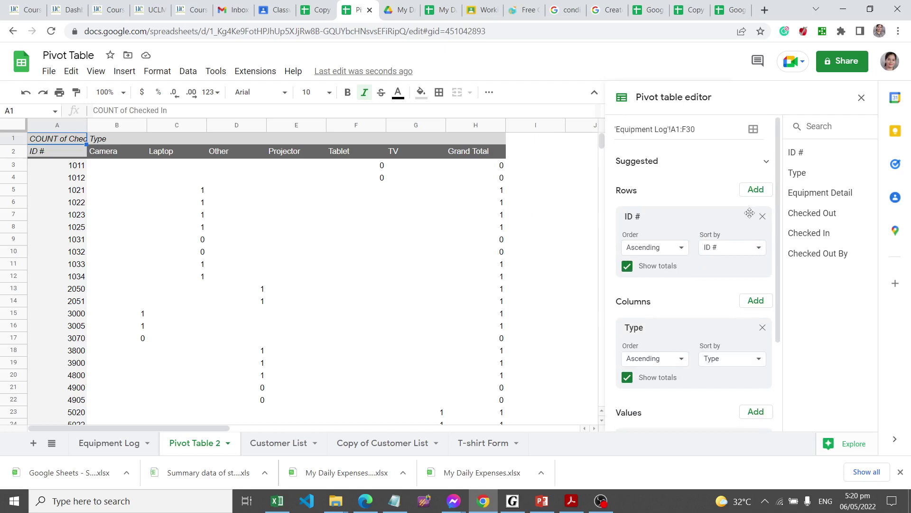
left_click(683, 255)
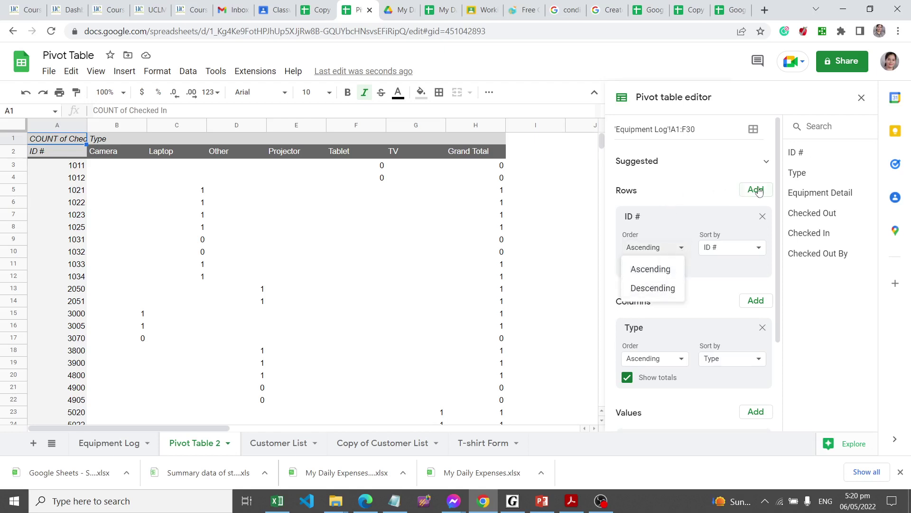
left_click(761, 217)
left_click(761, 217)
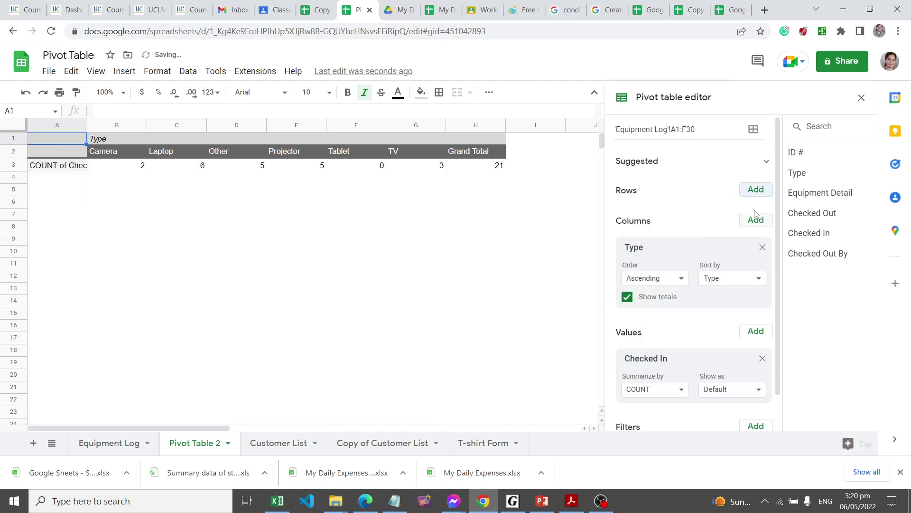
left_click(760, 189)
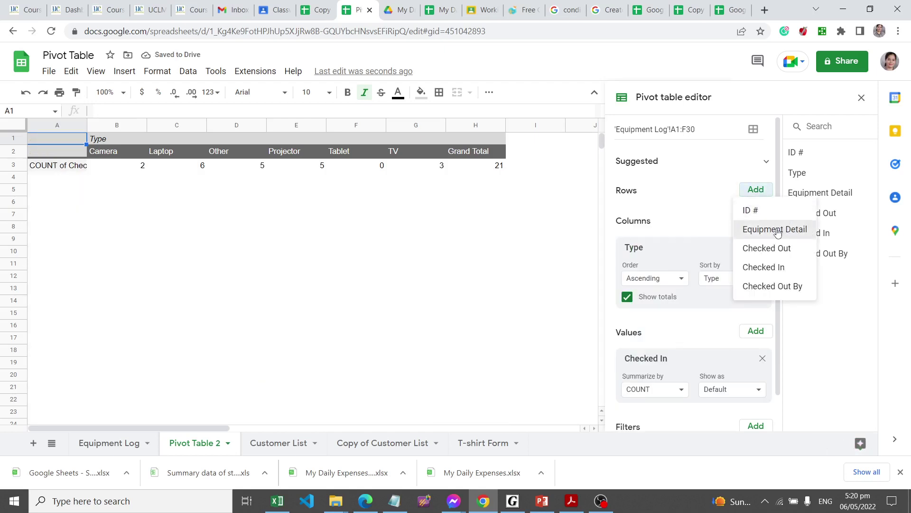
left_click(777, 230)
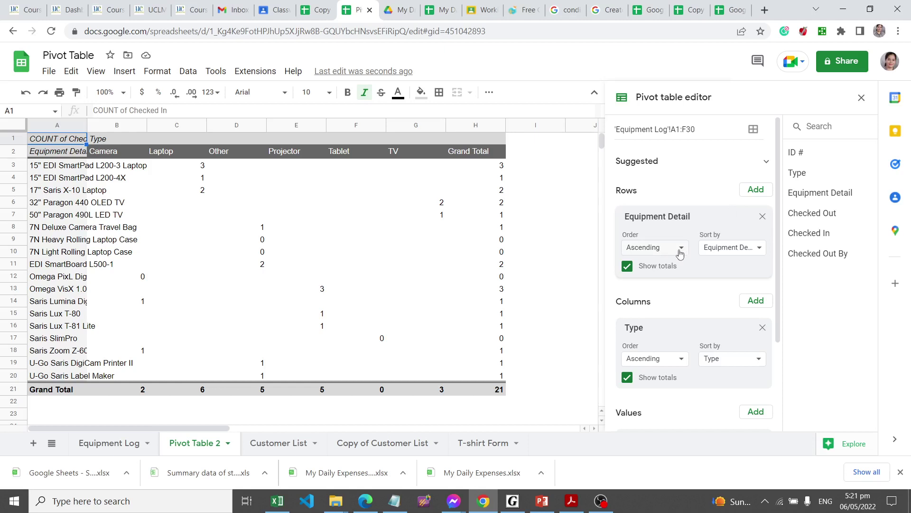
left_click(761, 248)
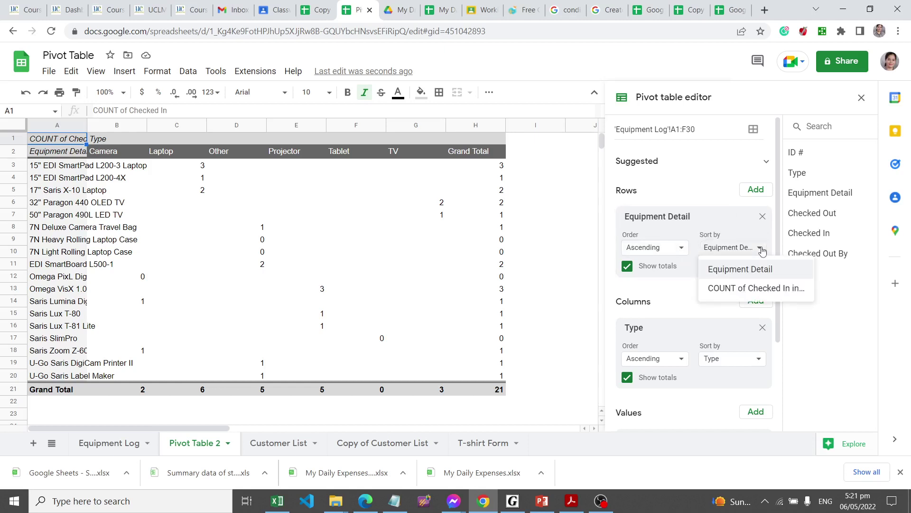
left_click(619, 300)
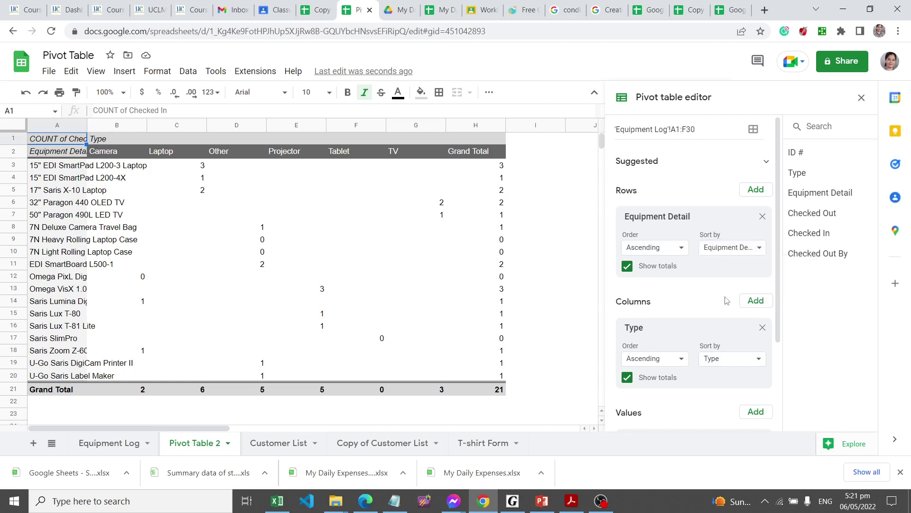
Step: Remove the Type field from the pivot table's columns
scroll(727, 300, "down", 2)
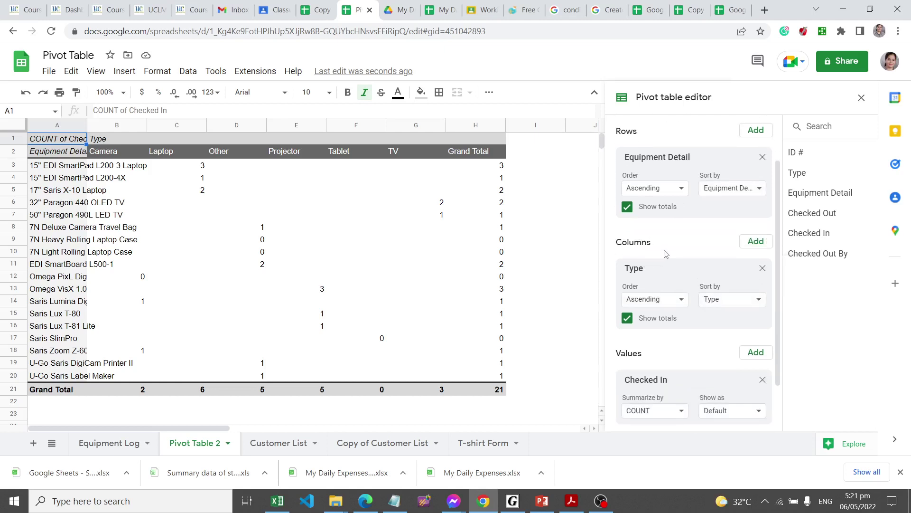
left_click(762, 269)
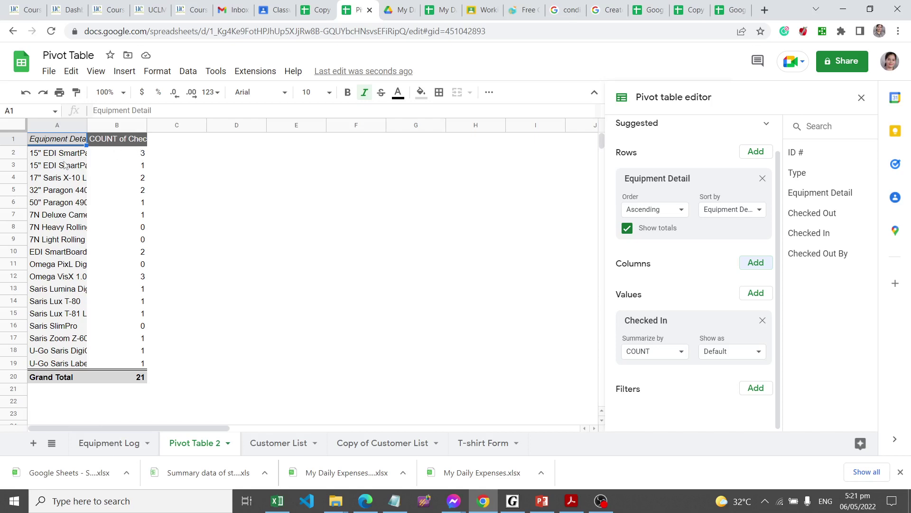
Step: Fit the width of the Equipment Detail column to its contents in the pivot table sheet
left_click(85, 128)
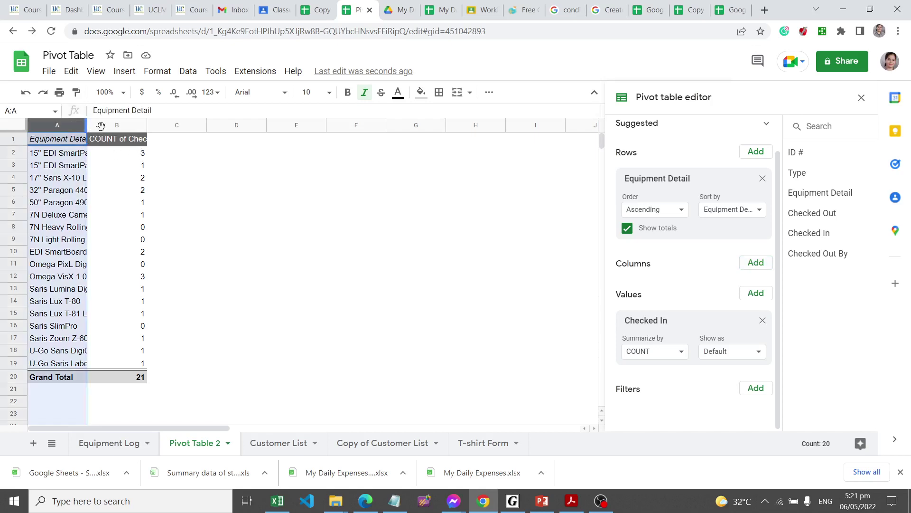
key("ctrl+Page_Up")
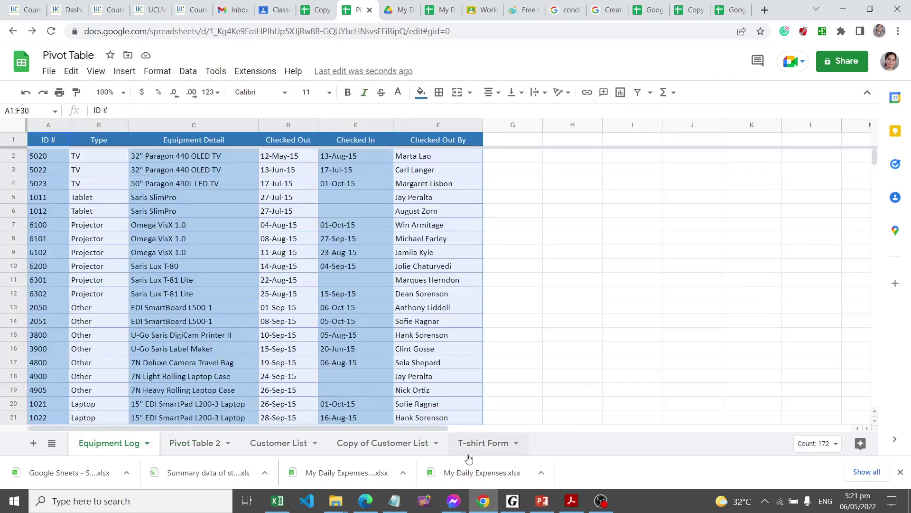
left_click(209, 443)
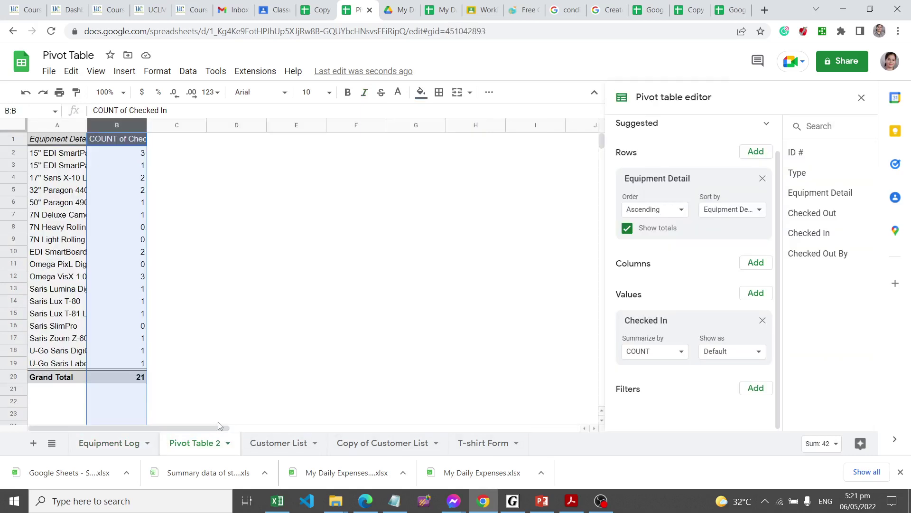
left_click(50, 152)
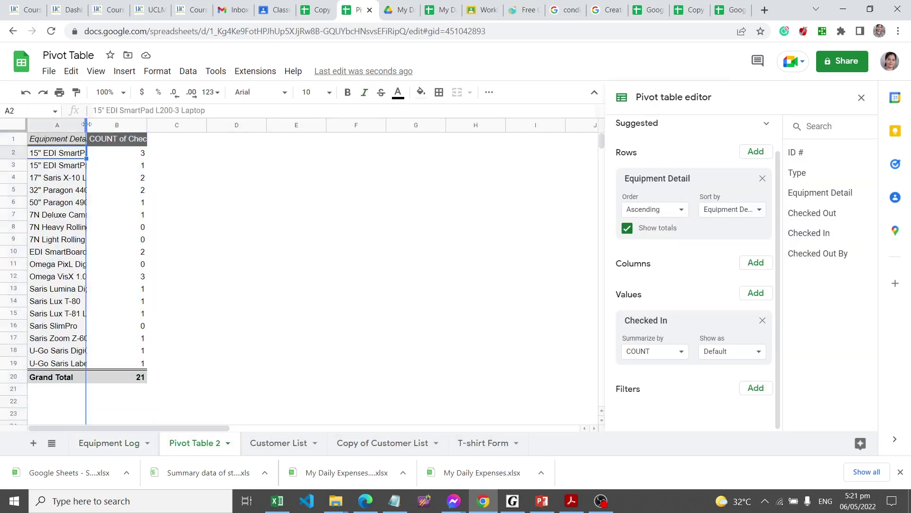
double_click(86, 125)
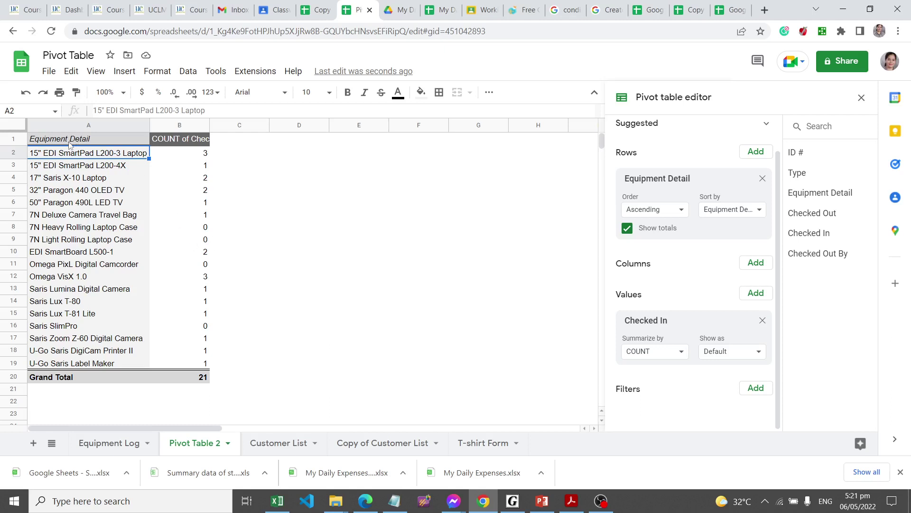
left_click(67, 167)
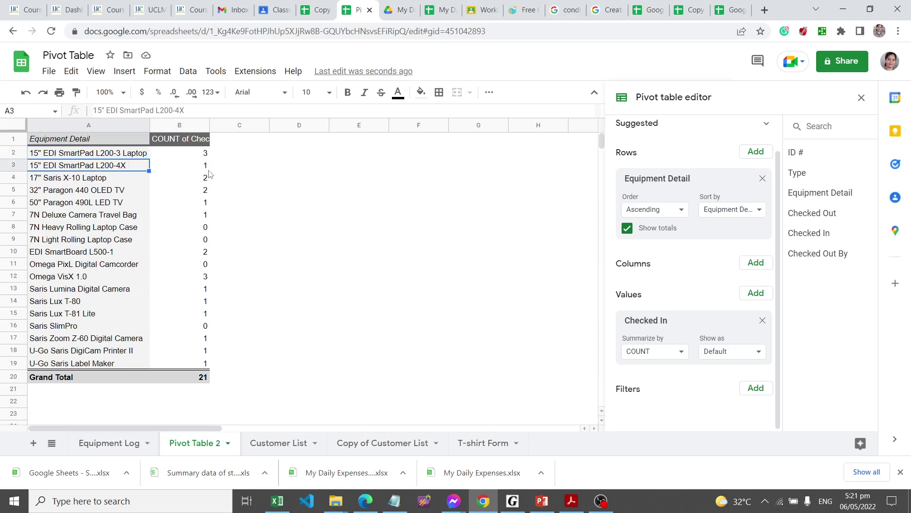
left_click(194, 142)
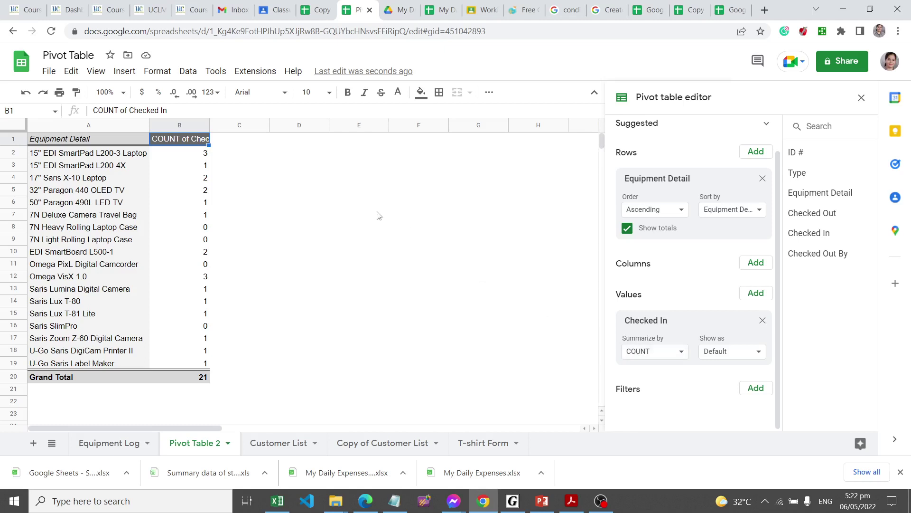
left_click(759, 353)
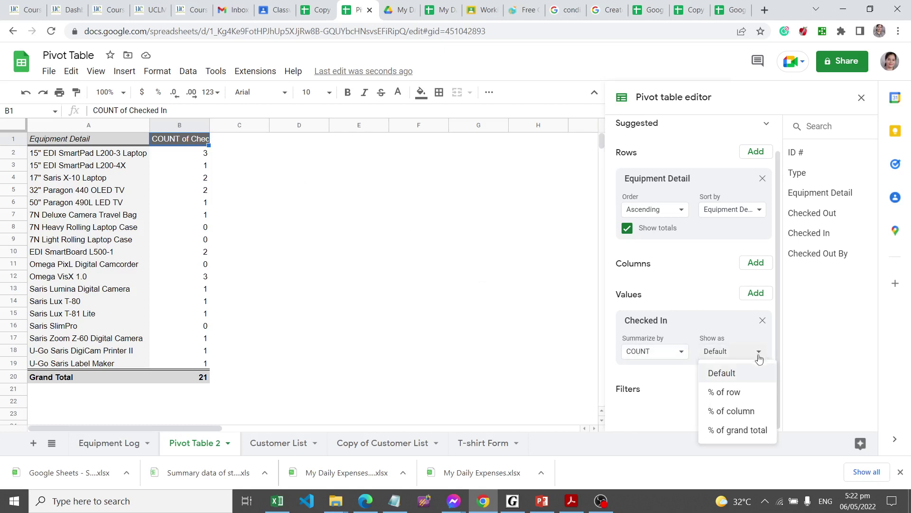
left_click(676, 354)
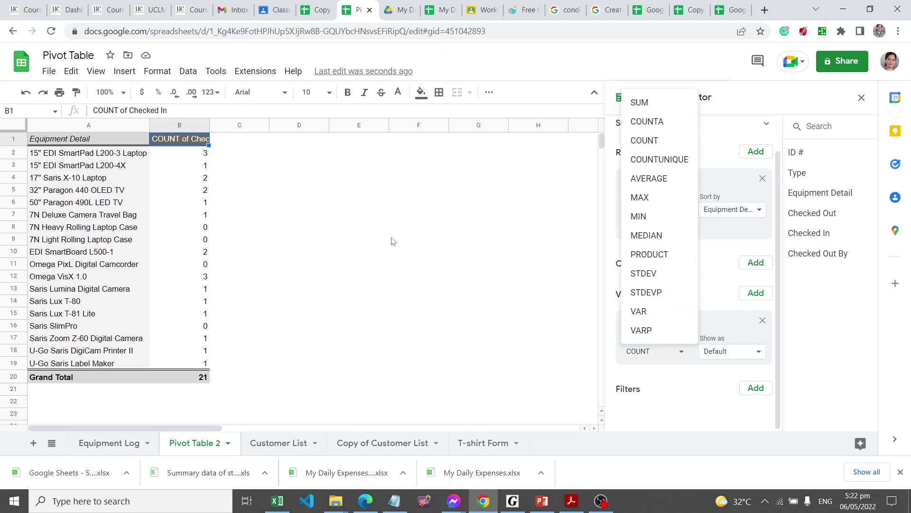
Step: Fit the width of the COUNT of Checked In column to its header and leave the pivot table
left_click(209, 125)
double_click(209, 125)
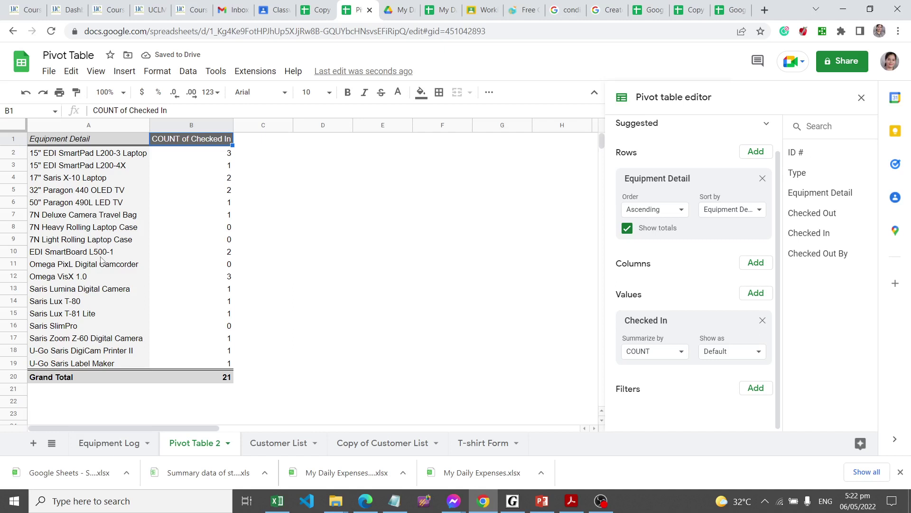
left_click(448, 318)
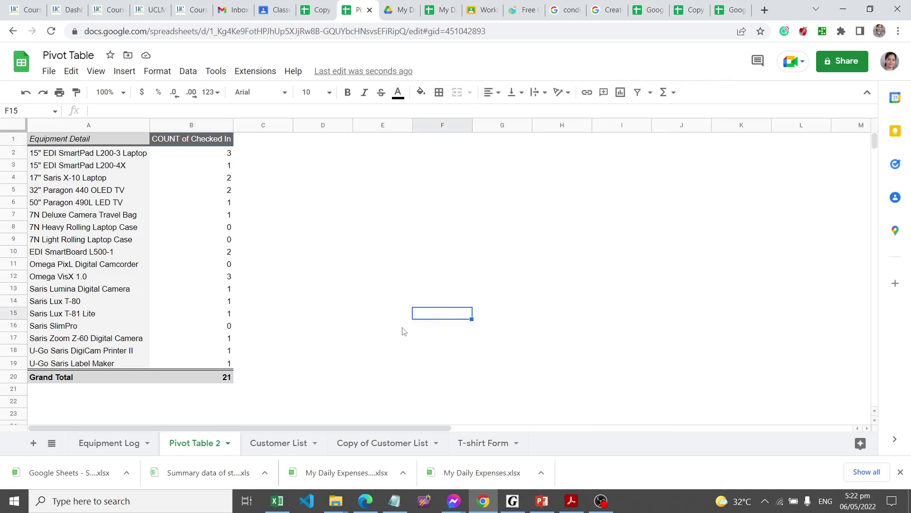
Step: Rename the pivot table's sheet as Count of Equipment Details Checked In
left_click(106, 444)
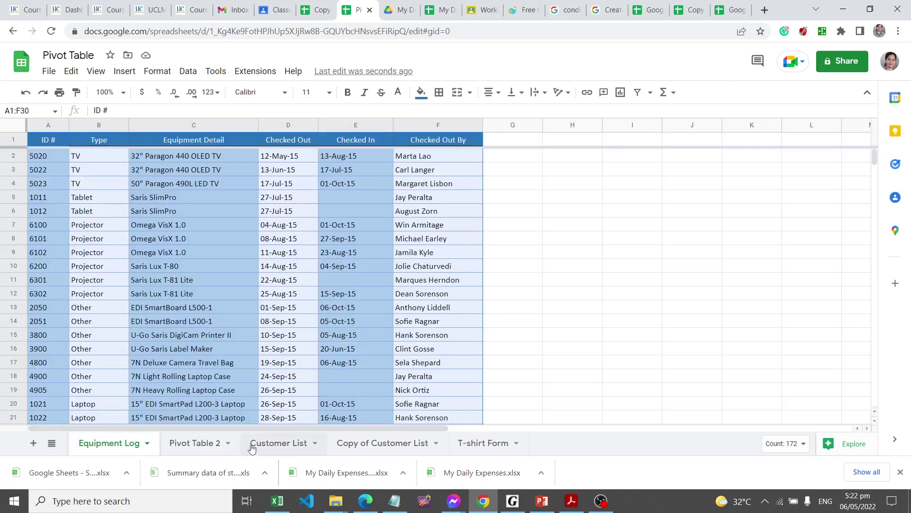
left_click(197, 444)
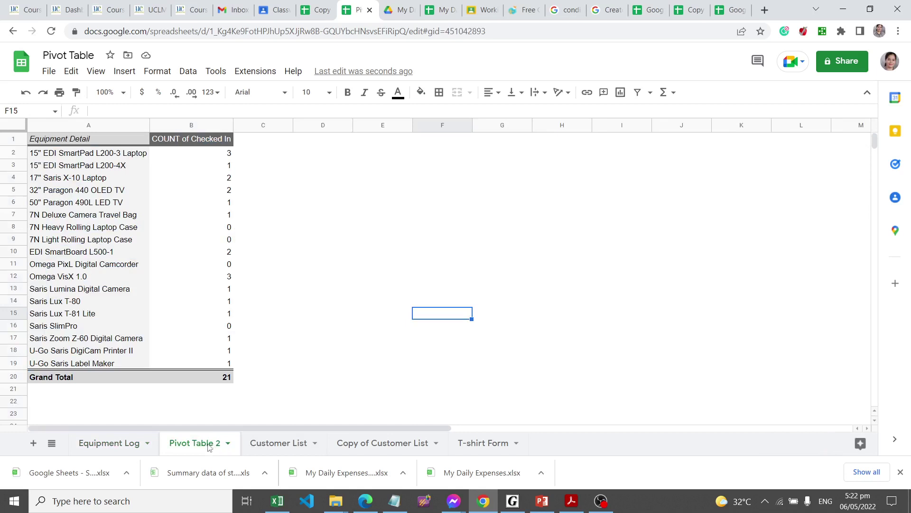
double_click(208, 447)
type("Cou")
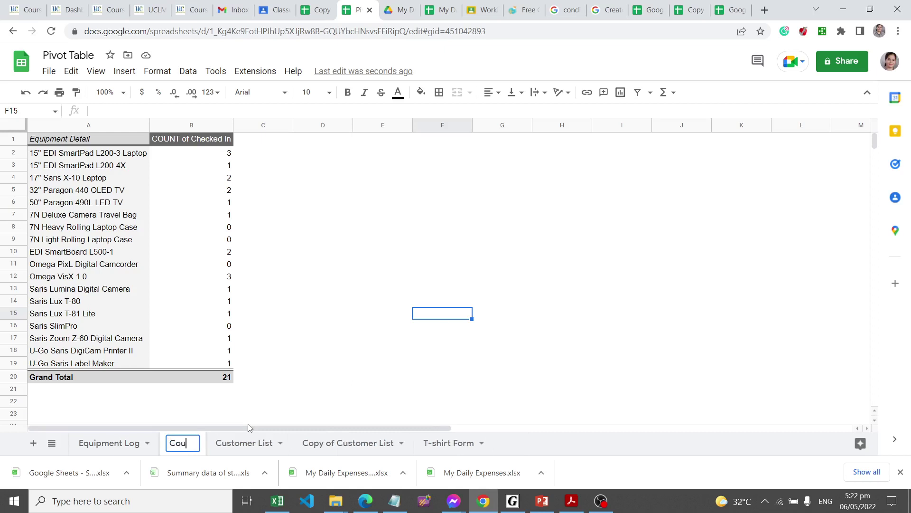
type("nt of E")
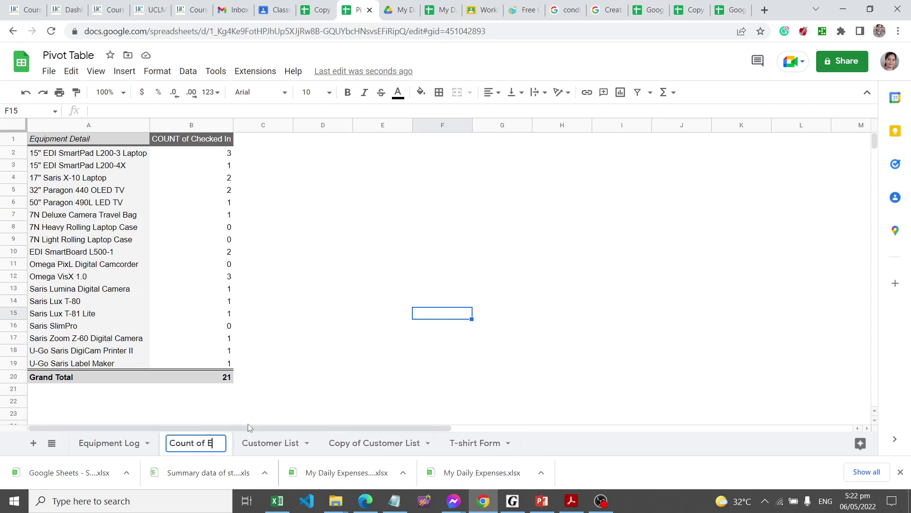
type("quipmen")
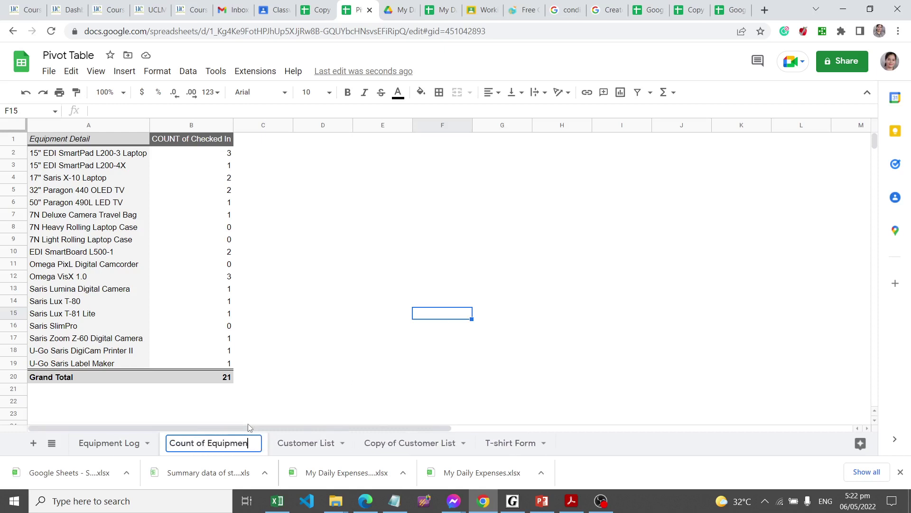
type("t Detalis")
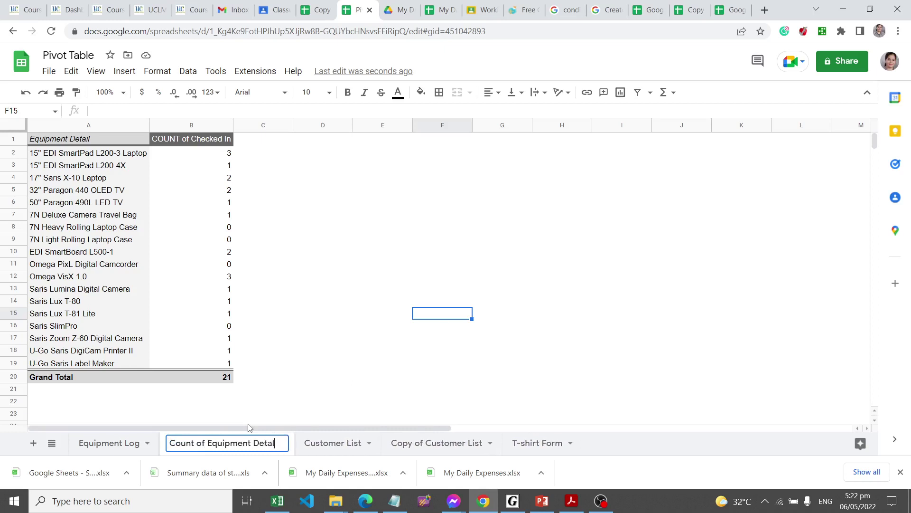
key("BackSpace")
key("BackSpace")
key("BackSpace")
type("ils")
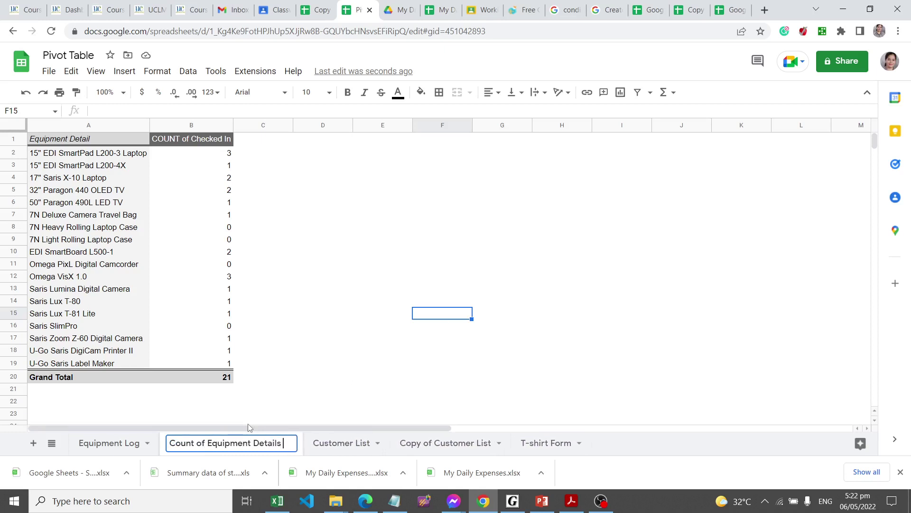
type(" Check")
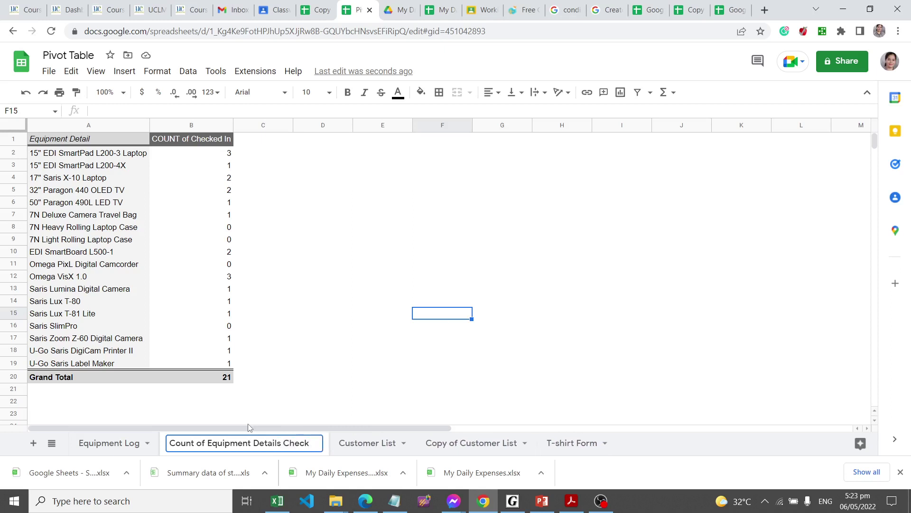
type("ed In")
key("Return")
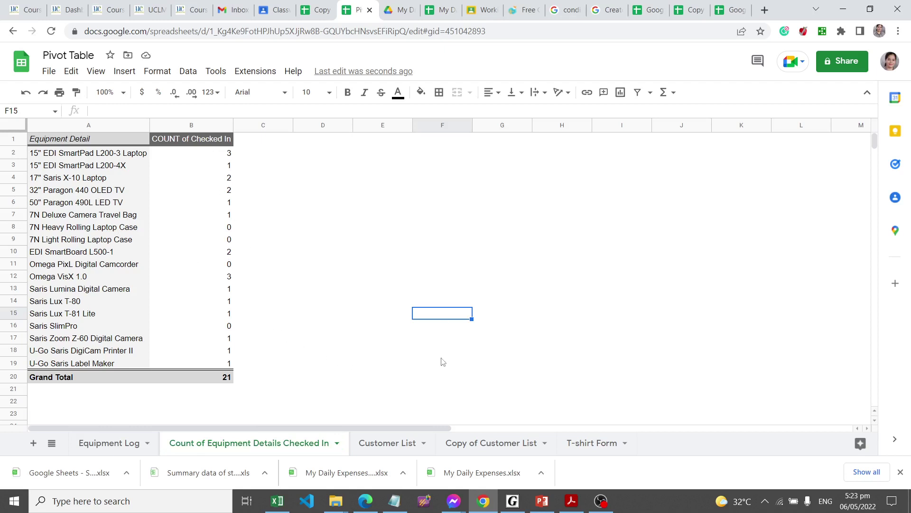
left_click(425, 356)
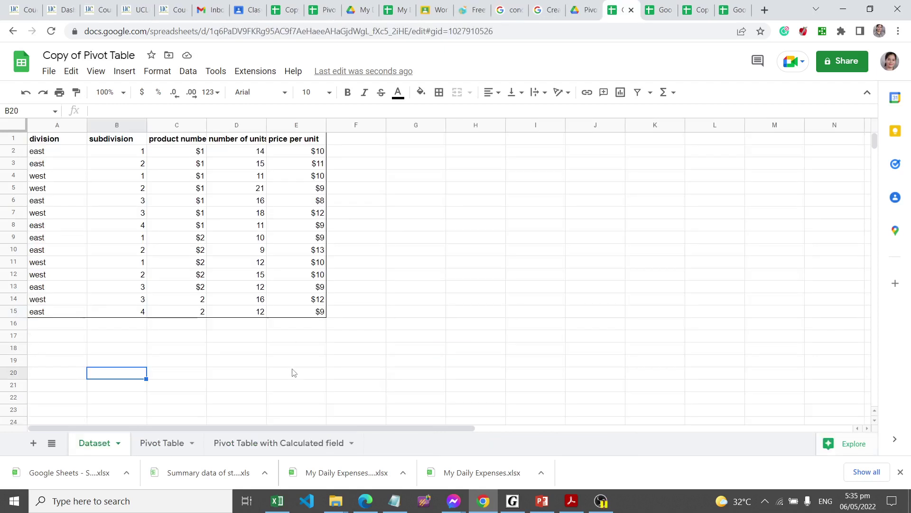
Step: In the Copy of Pivot Table file, create a pivot table on a new sheet from Dataset!A1:E15
type("4")
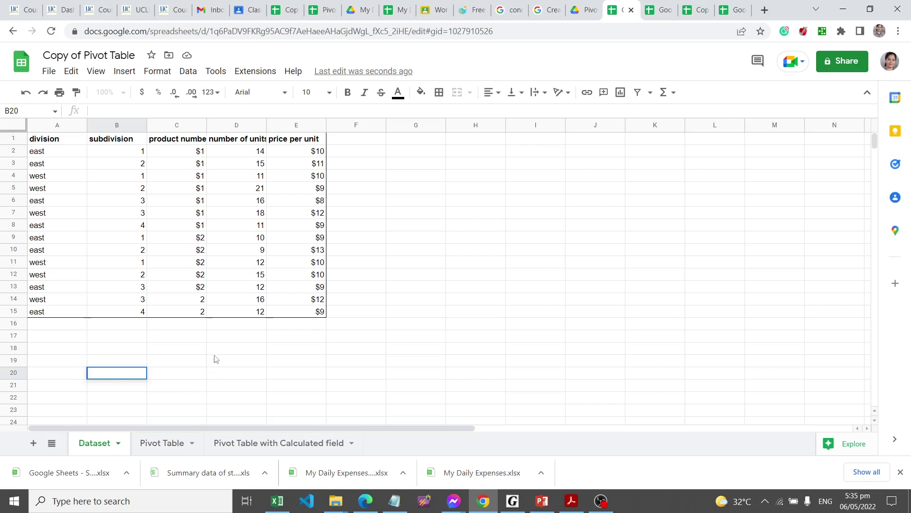
left_click_drag(42, 139, 325, 316)
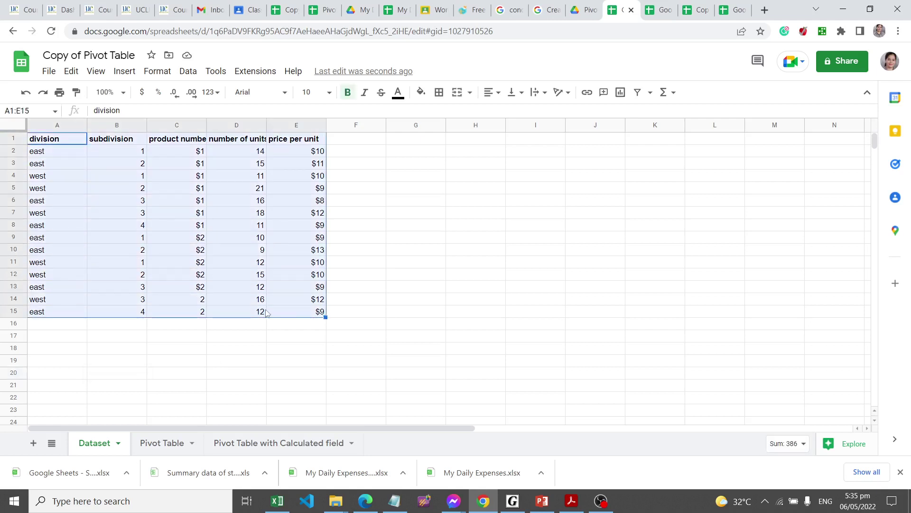
left_click(125, 73)
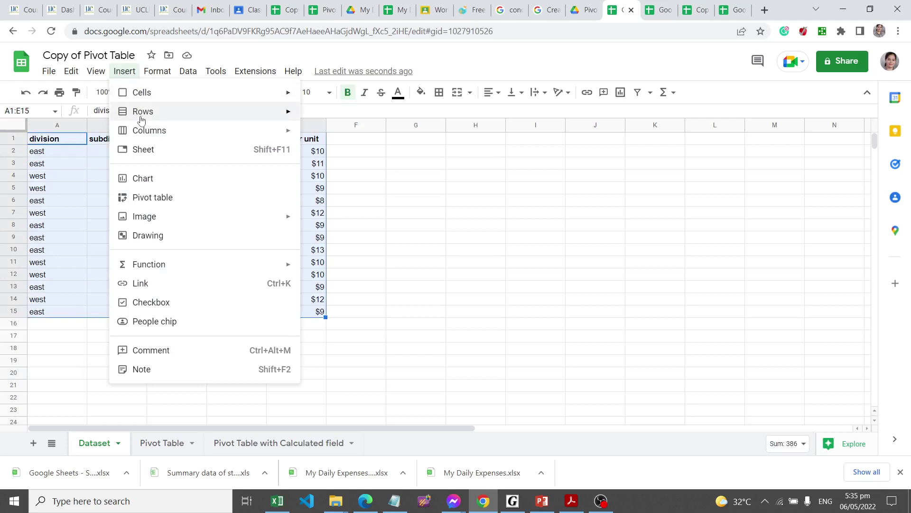
left_click(152, 198)
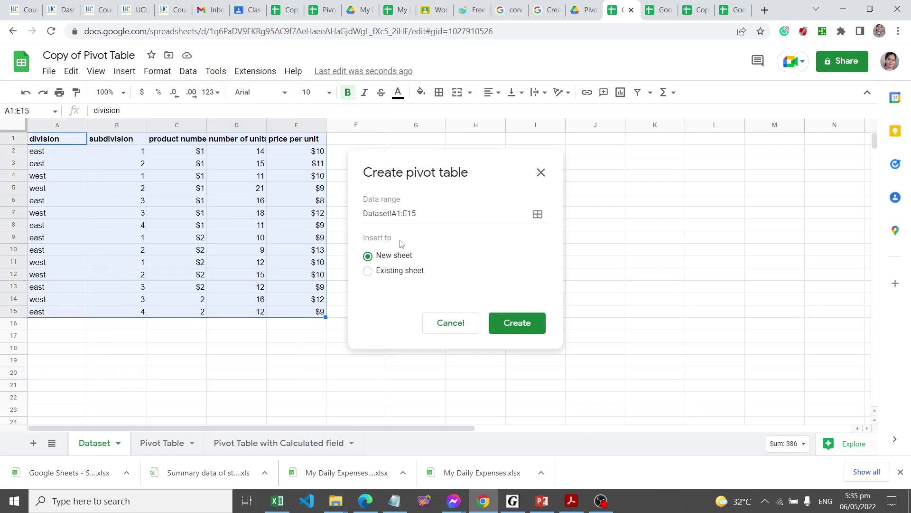
left_click(529, 323)
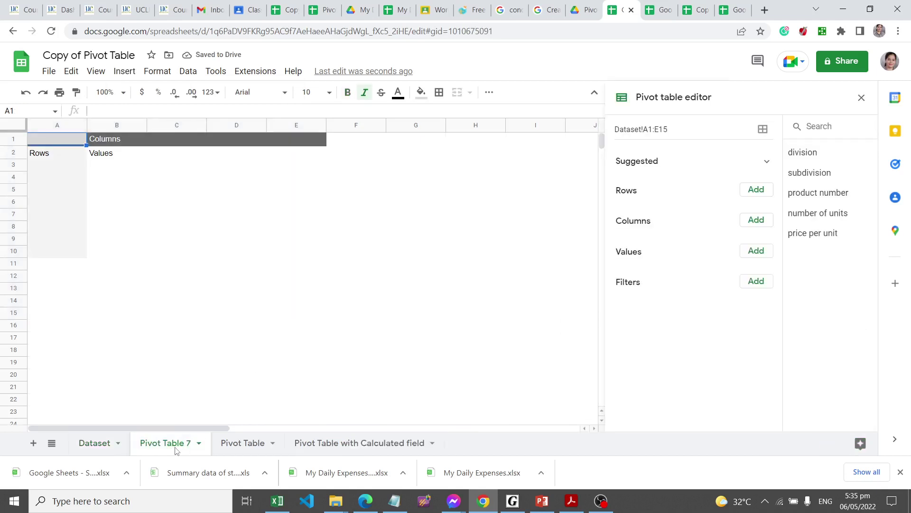
Step: Add division and then subdivision to the pivot table's rows, both in ascending order with totals shown
left_click(758, 192)
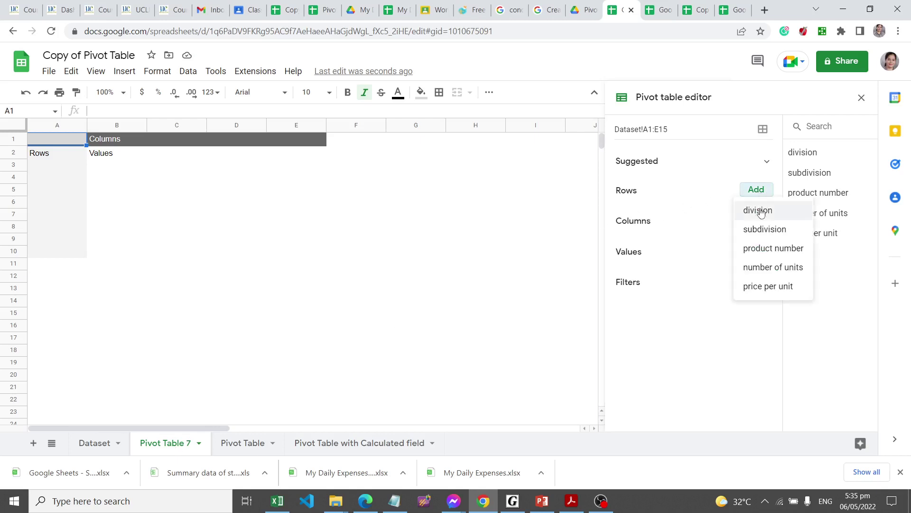
left_click(759, 211)
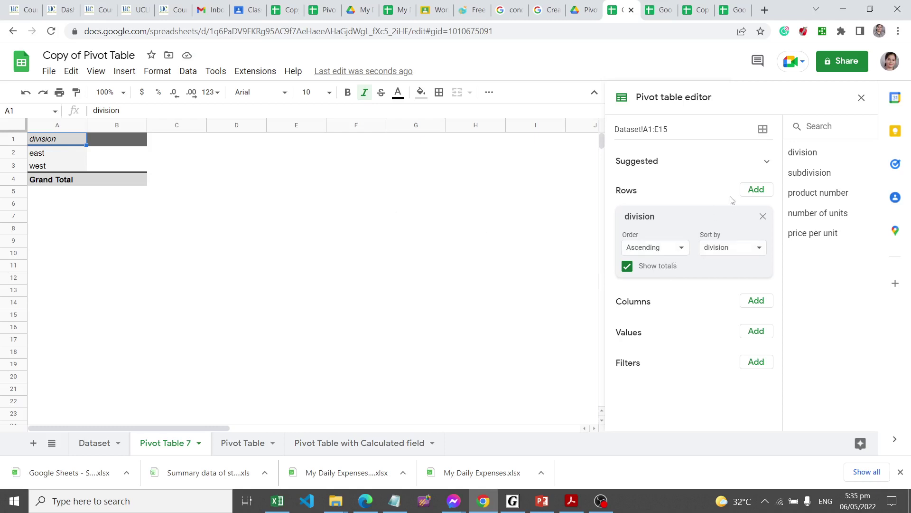
left_click(757, 192)
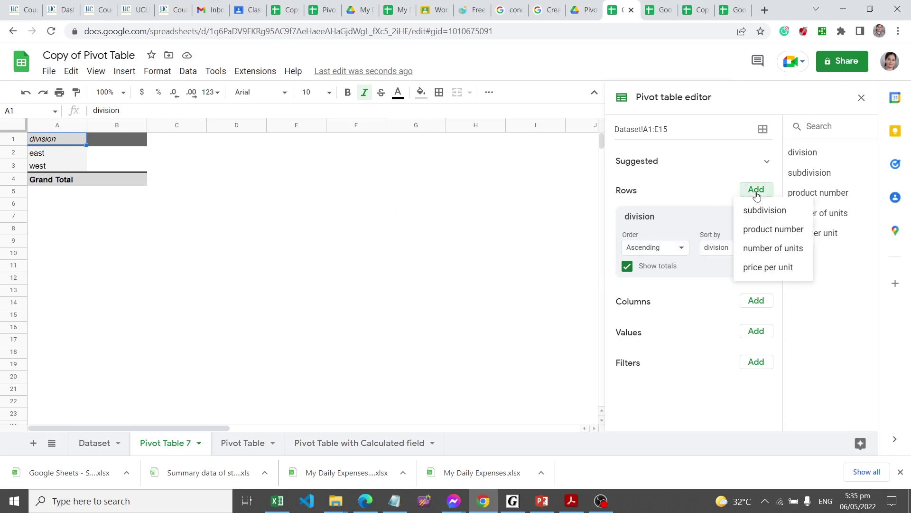
left_click(765, 211)
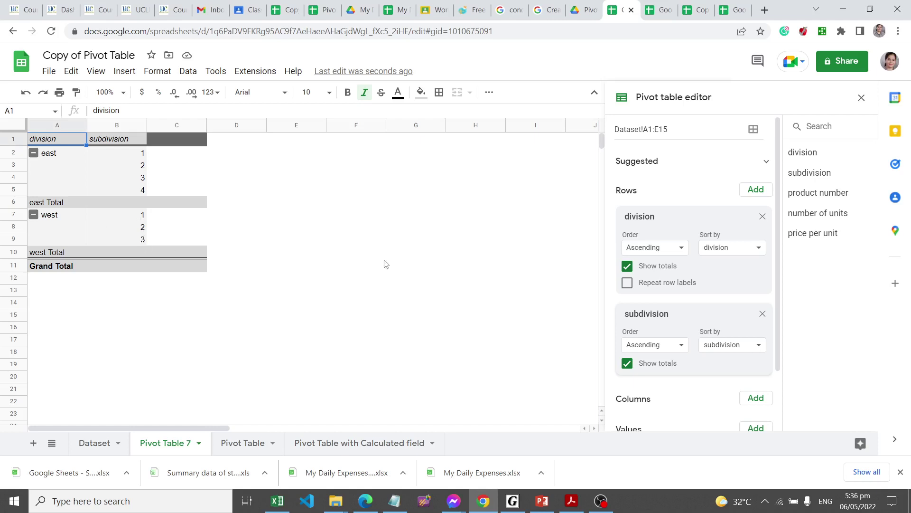
Step: Add number of units to the pivot table's values, summarized by SUM
scroll(725, 246, "down", 2)
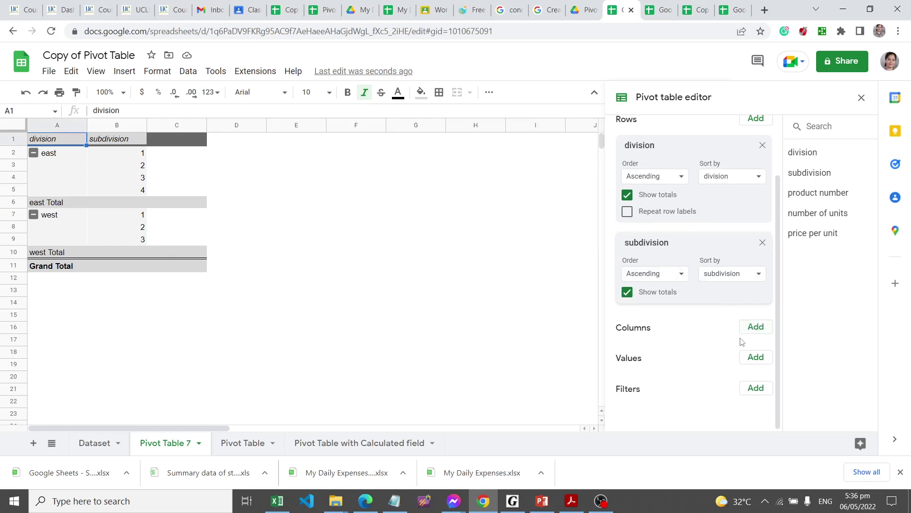
left_click(758, 363)
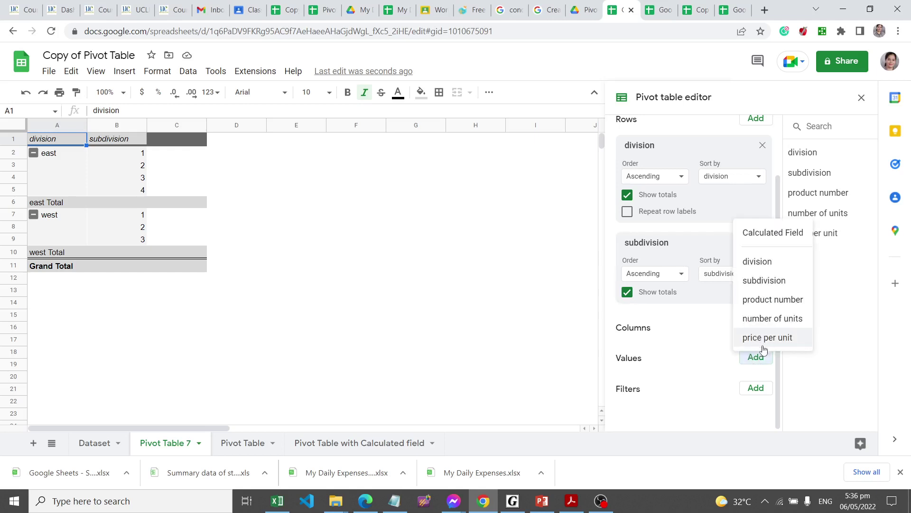
left_click(770, 319)
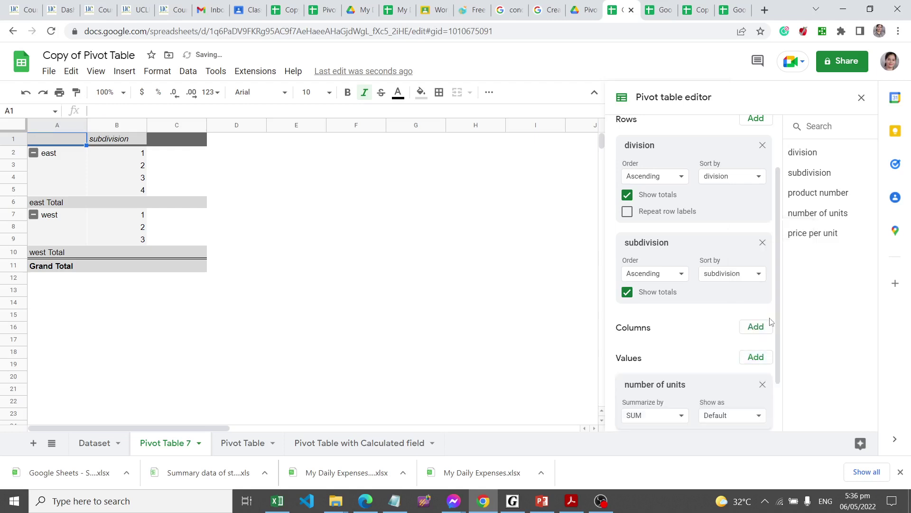
Step: Add price per unit to the pivot table's values, summarized by AVERAGE, and leave the pivot table editor
scroll(741, 313, "down", 2)
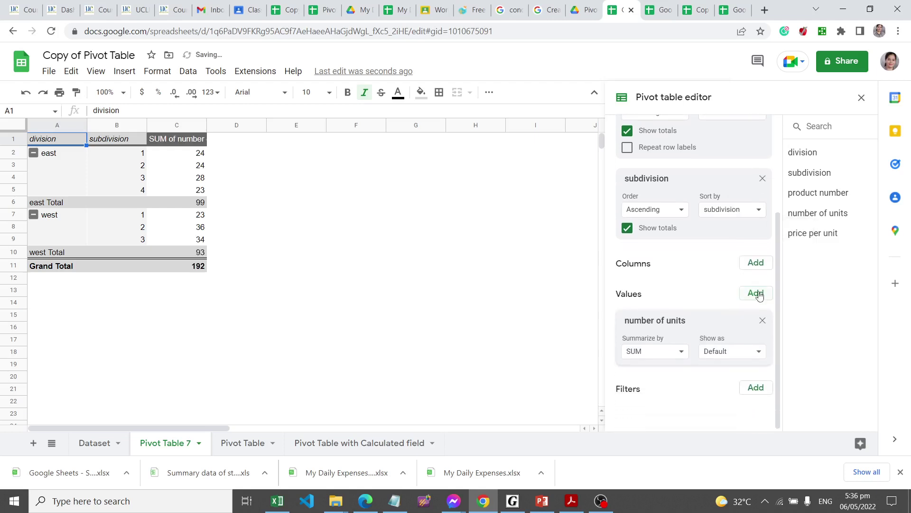
left_click(756, 293)
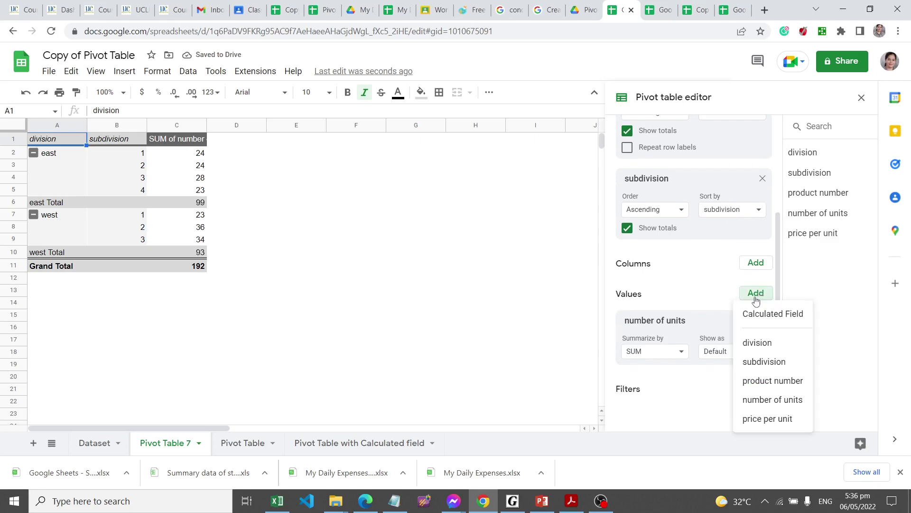
left_click(758, 419)
scroll(709, 311, "down", 2)
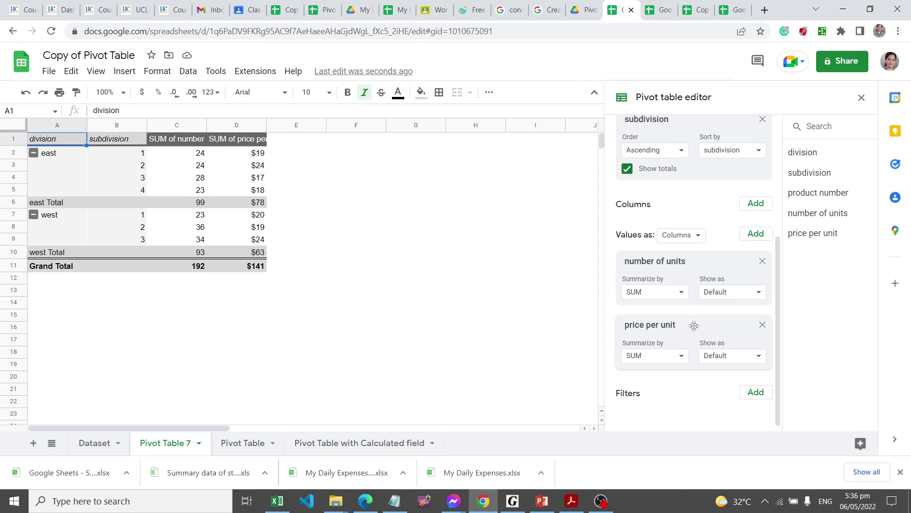
left_click(681, 360)
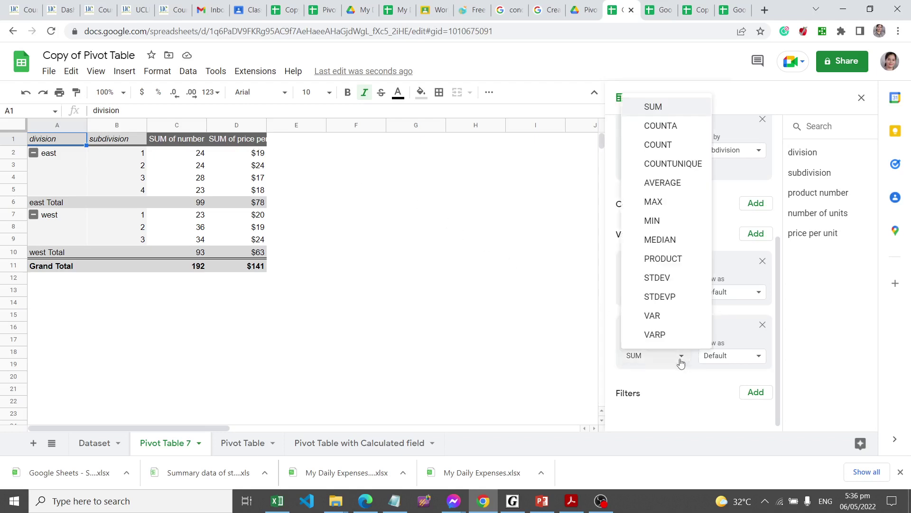
left_click(654, 182)
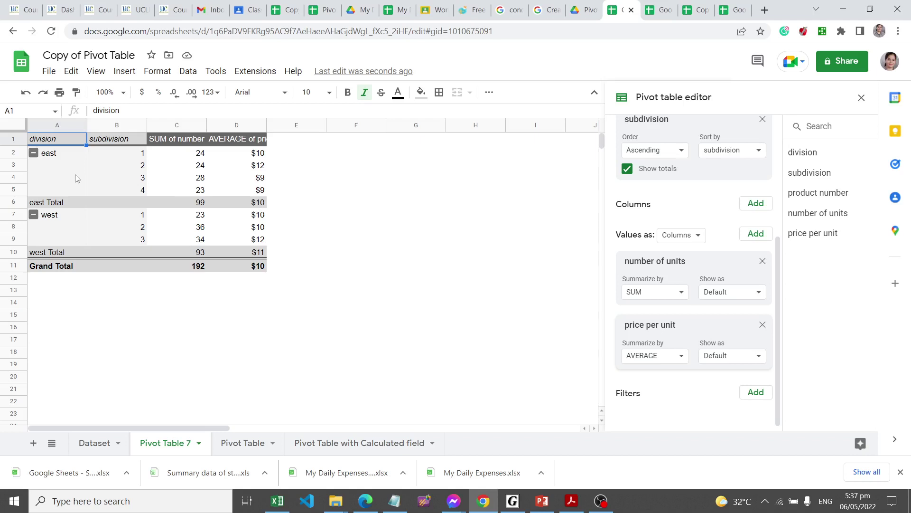
left_click(389, 278)
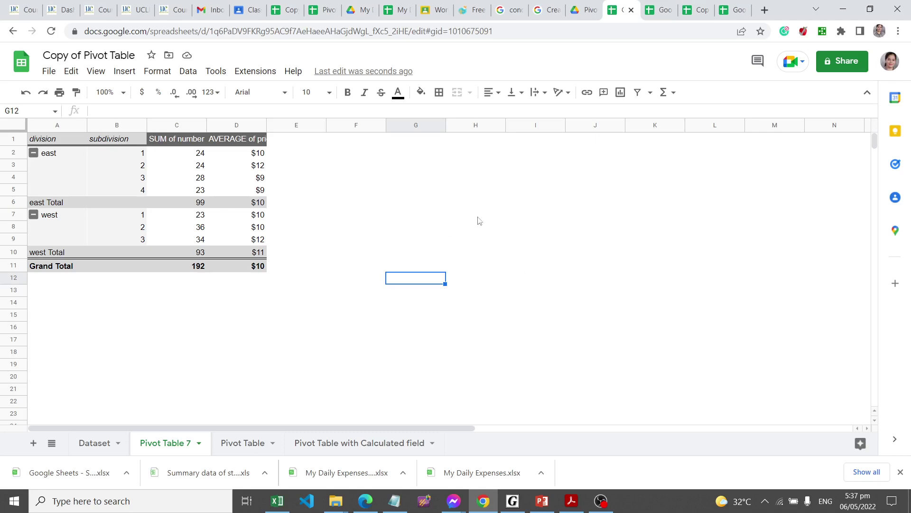
Step: Set the file's general access to Anyone with the link as Viewer and copy its sharing link
left_click(844, 63)
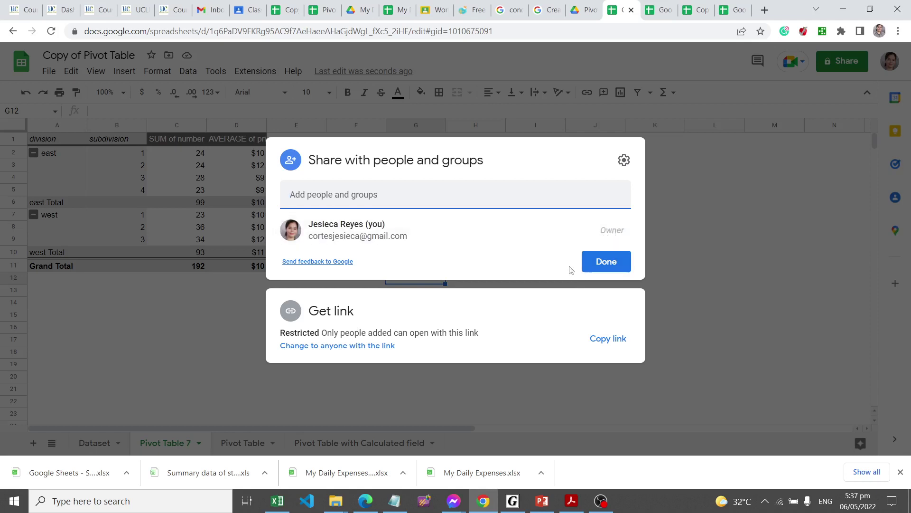
left_click(396, 331)
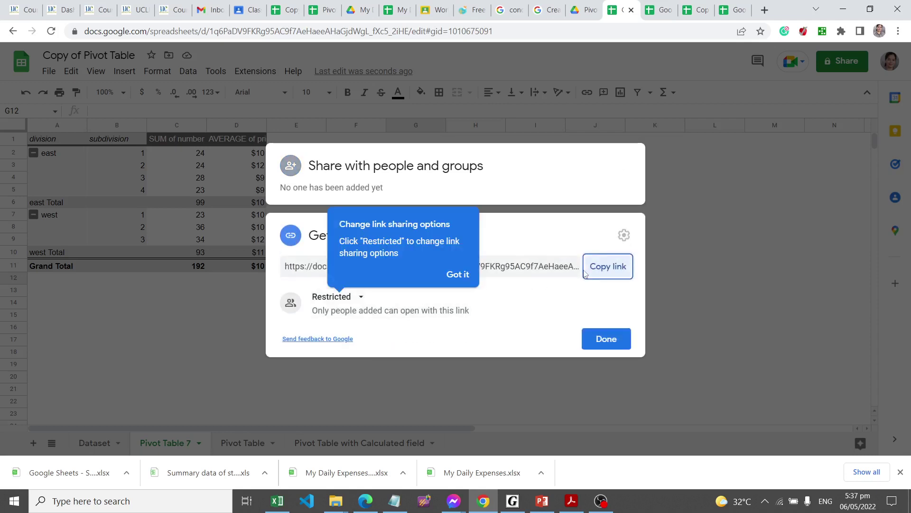
left_click(359, 297)
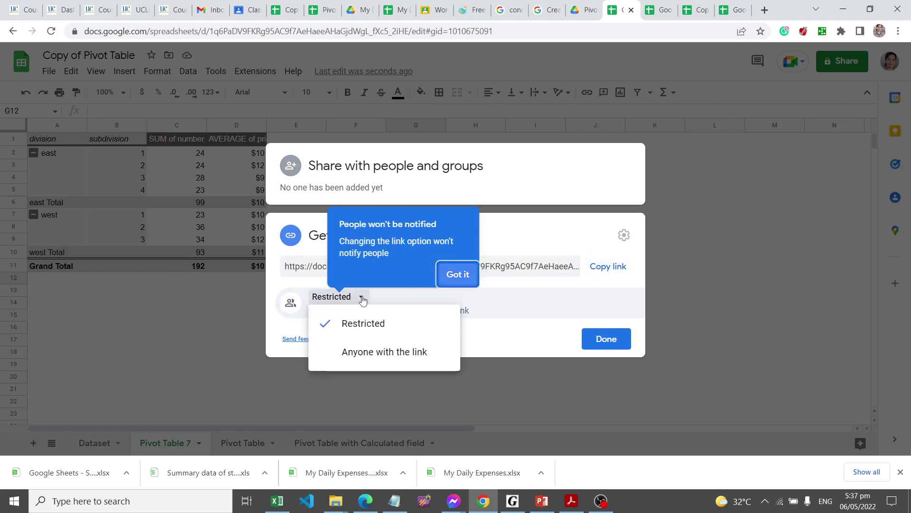
left_click(374, 351)
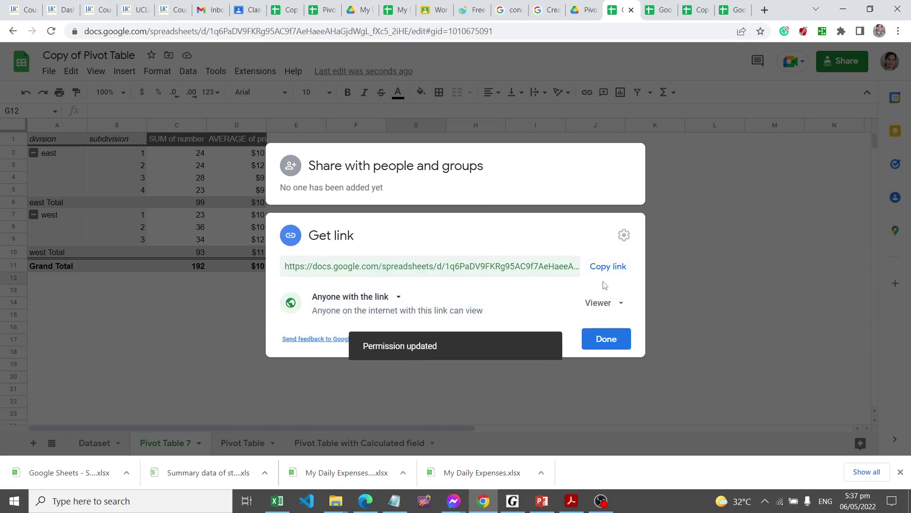
left_click(610, 267)
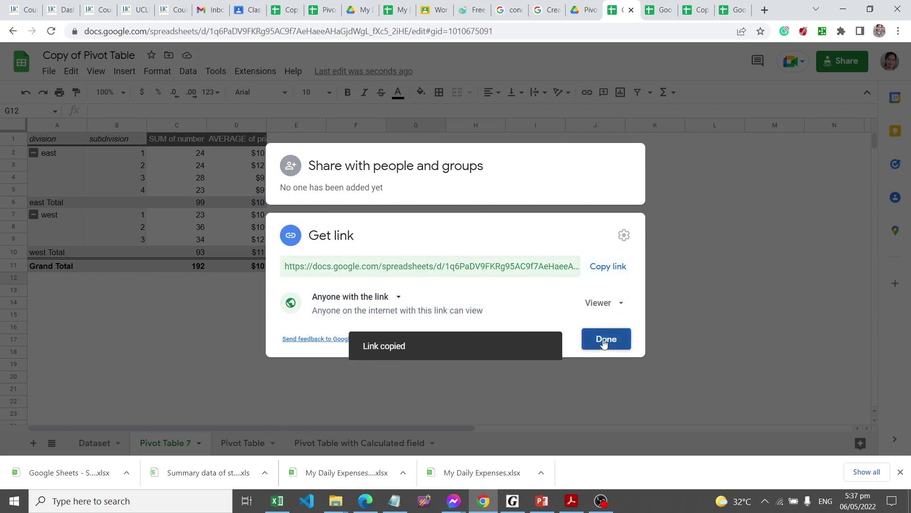
left_click(605, 338)
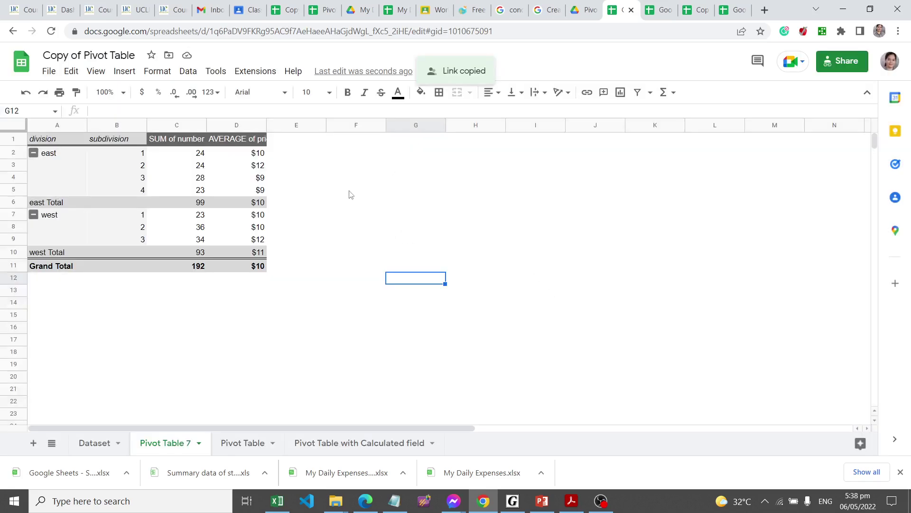
Step: Switch to the Exercise 5: Pivot Table assignment in Google Classroom to review the submission instructions
left_click(253, 7)
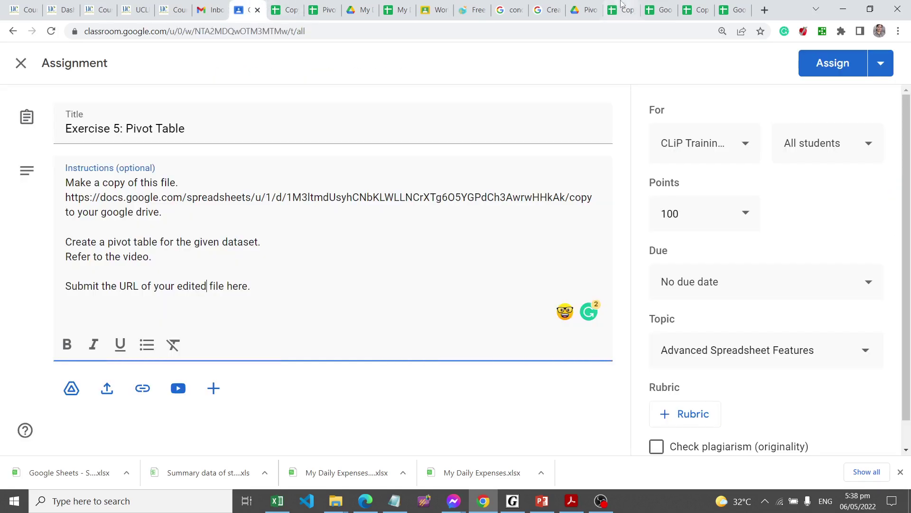